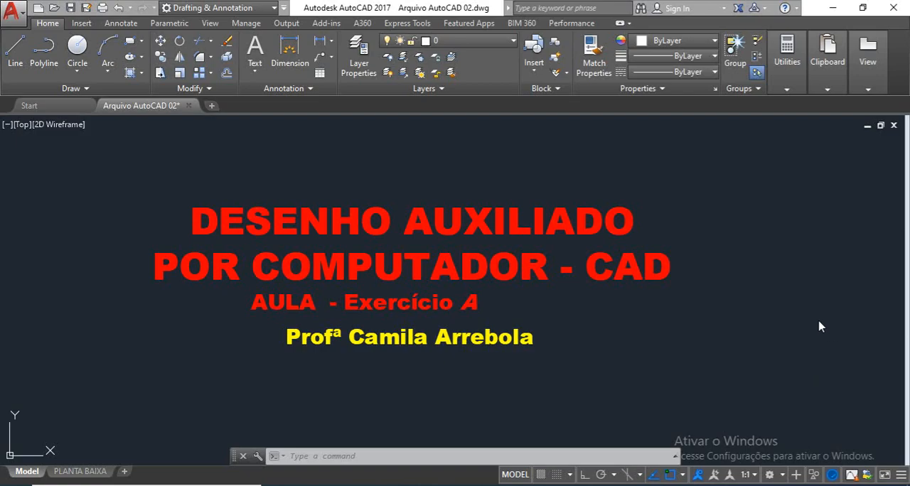
Step: Examine the mouse picture and its numbered buttons 1, 2 and 3 beside the lesson title
{"action": "middle_click_drag", "start_coordinate": [733, 296], "coordinate": [389, 292]}
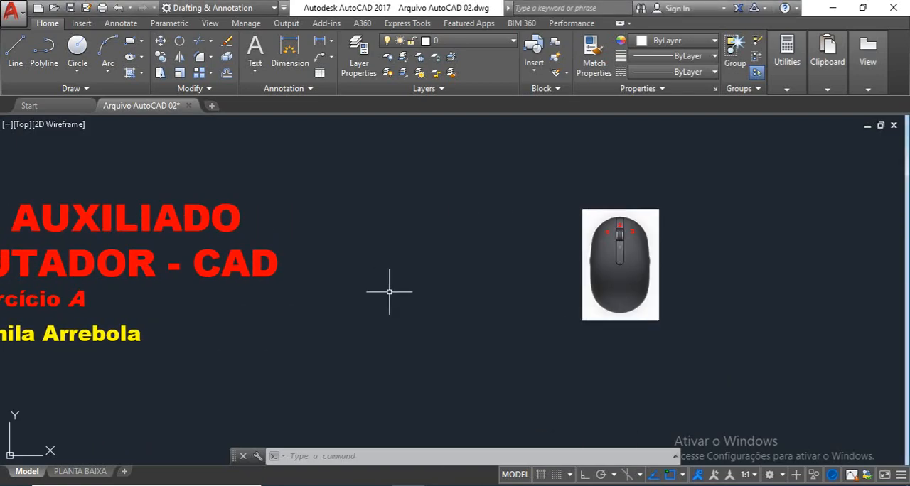
{"action": "scroll", "coordinate": [682, 268], "scroll_direction": "up", "scroll_amount": 2}
{"action": "mouse_move", "coordinate": [712, 258]}
{"action": "middle_mouse_down"}
{"action": "mouse_move", "coordinate": [663, 269]}
{"action": "mouse_move", "coordinate": [604, 257]}
{"action": "middle_mouse_up"}
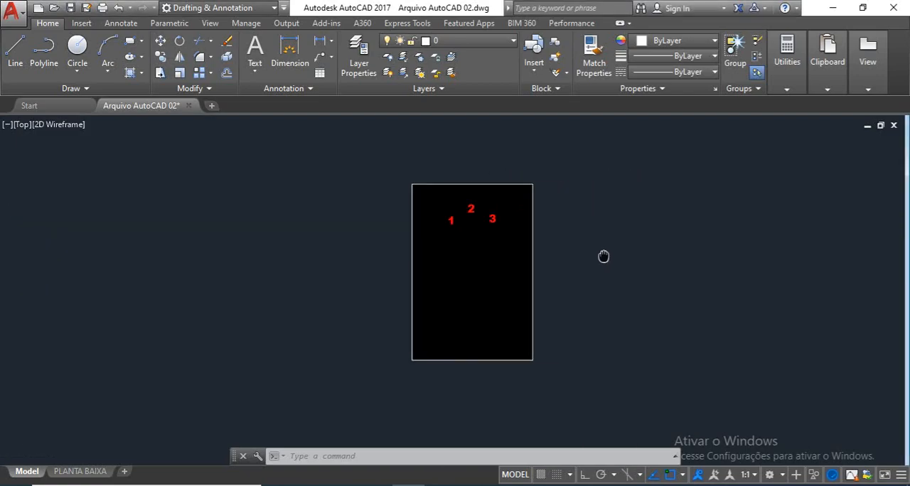
{"action": "scroll", "coordinate": [585, 243], "scroll_direction": "up", "scroll_amount": 2}
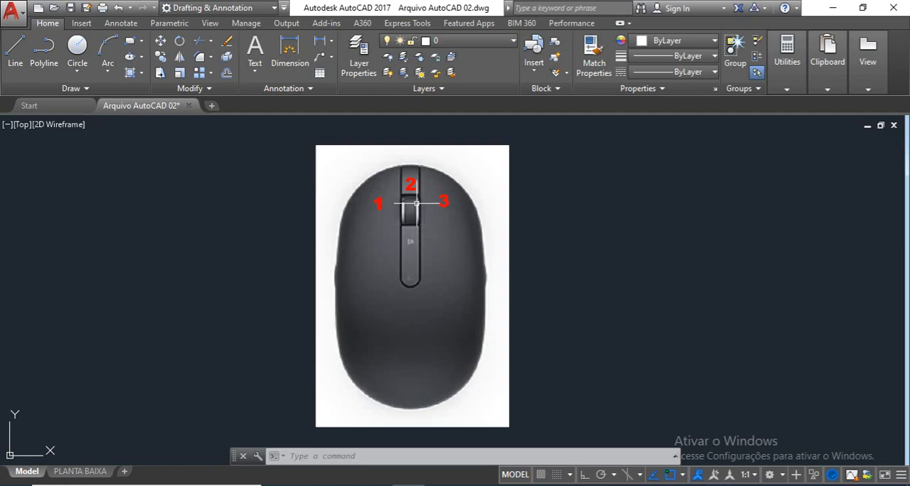
{"action": "scroll", "coordinate": [417, 204], "scroll_direction": "up", "scroll_amount": 2}
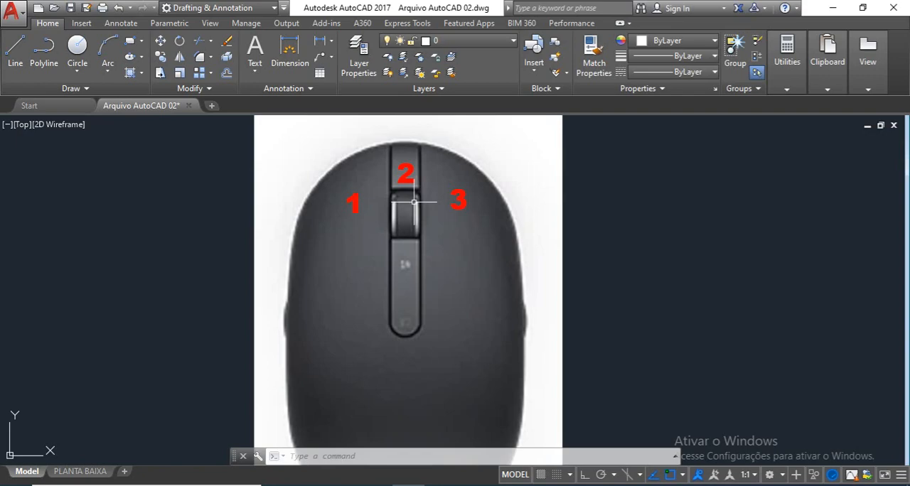
{"action": "scroll", "coordinate": [414, 201], "scroll_direction": "down", "scroll_amount": 2}
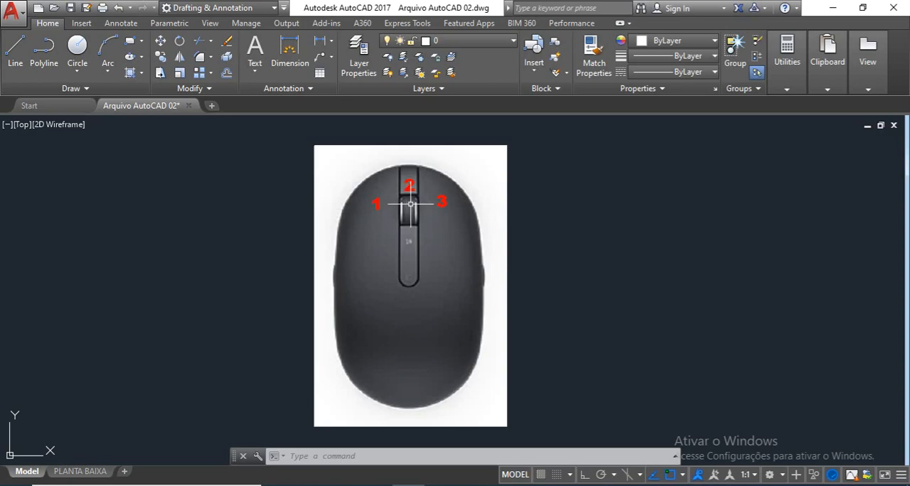
{"action": "mouse_move", "coordinate": [411, 204]}
{"action": "middle_mouse_down"}
{"action": "mouse_move", "coordinate": [423, 204]}
{"action": "mouse_move", "coordinate": [386, 206]}
{"action": "mouse_move", "coordinate": [413, 205]}
{"action": "mouse_move", "coordinate": [416, 226]}
{"action": "mouse_move", "coordinate": [402, 179]}
{"action": "mouse_move", "coordinate": [405, 222]}
{"action": "mouse_move", "coordinate": [693, 203]}
{"action": "mouse_move", "coordinate": [284, 199]}
{"action": "mouse_move", "coordinate": [417, 199]}
{"action": "middle_mouse_up"}
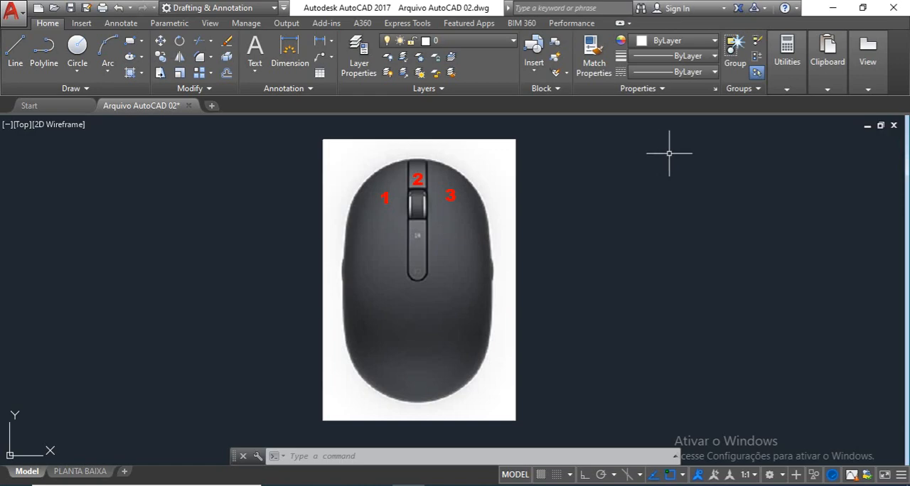
Step: Examine the dimensioned reference drawing for Exercício a, including the free space beside it
{"action": "mouse_move", "coordinate": [771, 193]}
{"action": "middle_mouse_down"}
{"action": "mouse_move", "coordinate": [691, 189]}
{"action": "mouse_move", "coordinate": [475, 231]}
{"action": "middle_mouse_up"}
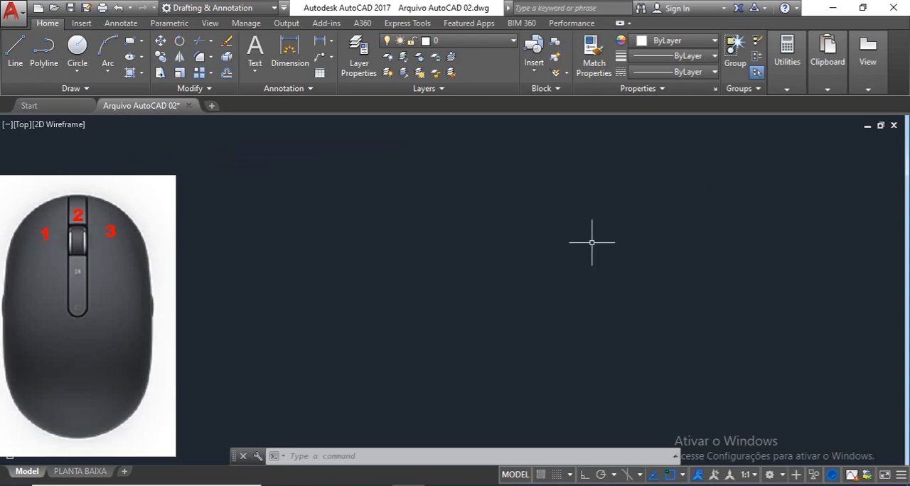
{"action": "middle_click_drag", "start_coordinate": [569, 244], "coordinate": [300, 266]}
{"action": "scroll", "coordinate": [315, 272], "scroll_direction": "down", "scroll_amount": 3}
{"action": "mouse_move", "coordinate": [649, 266]}
{"action": "middle_mouse_down"}
{"action": "mouse_move", "coordinate": [418, 239]}
{"action": "mouse_move", "coordinate": [378, 206]}
{"action": "mouse_move", "coordinate": [254, 237]}
{"action": "middle_mouse_up"}
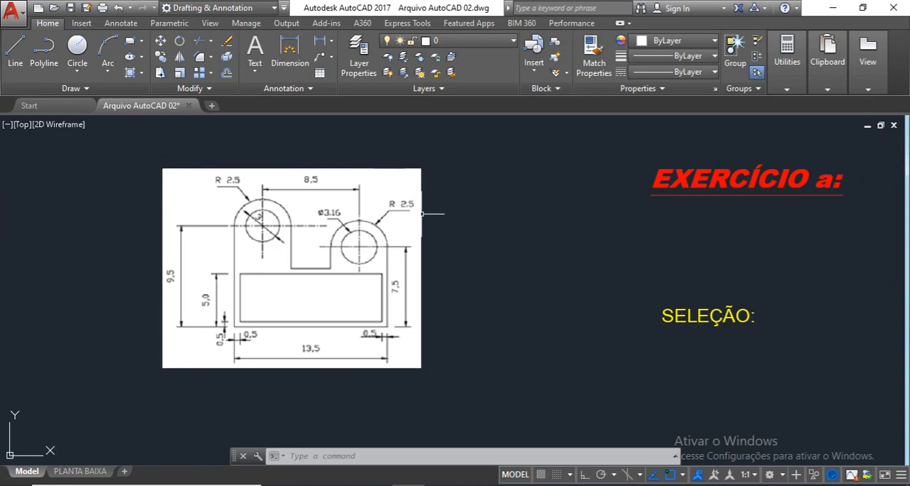
{"action": "scroll", "coordinate": [431, 197], "scroll_direction": "up", "scroll_amount": 3}
{"action": "mouse_move", "coordinate": [431, 197]}
{"action": "middle_mouse_down"}
{"action": "mouse_move", "coordinate": [576, 197]}
{"action": "mouse_move", "coordinate": [567, 208]}
{"action": "middle_mouse_up"}
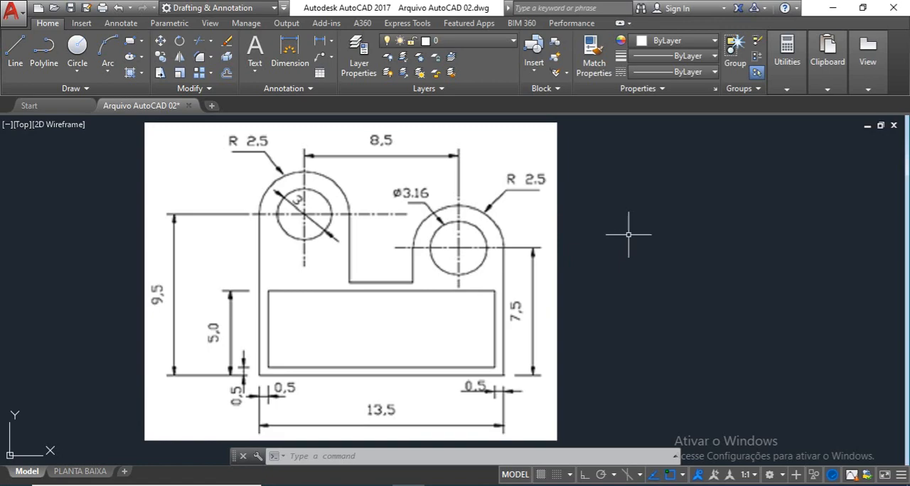
{"action": "middle_click_drag", "start_coordinate": [664, 193], "coordinate": [537, 192]}
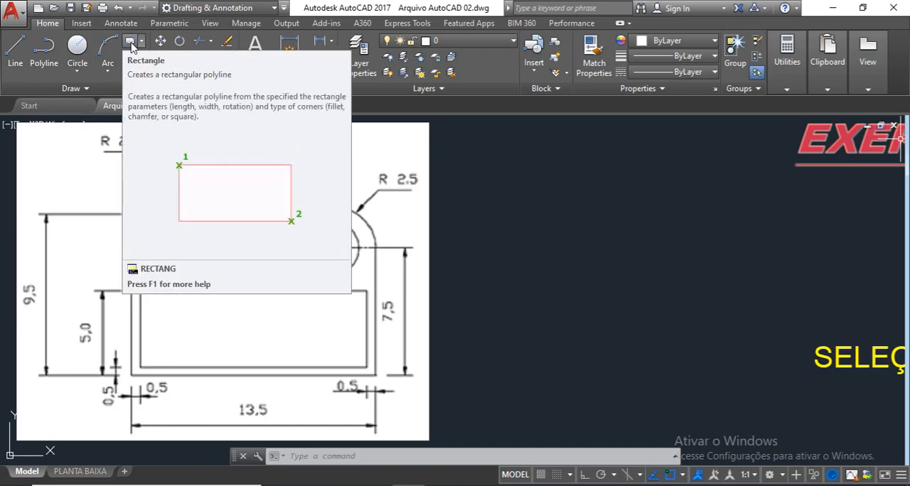
Step: With Ortho on, draw the outer contour beside the reference image as connected lines: 9.5 down, 13.5 to the right and 7.5 up
{"action": "left_click", "coordinate": [15, 63]}
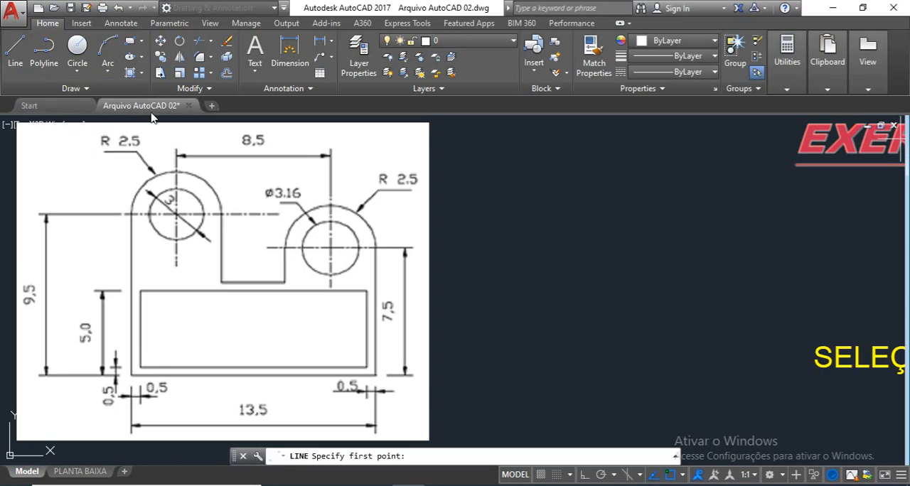
{"action": "left_click", "coordinate": [479, 245]}
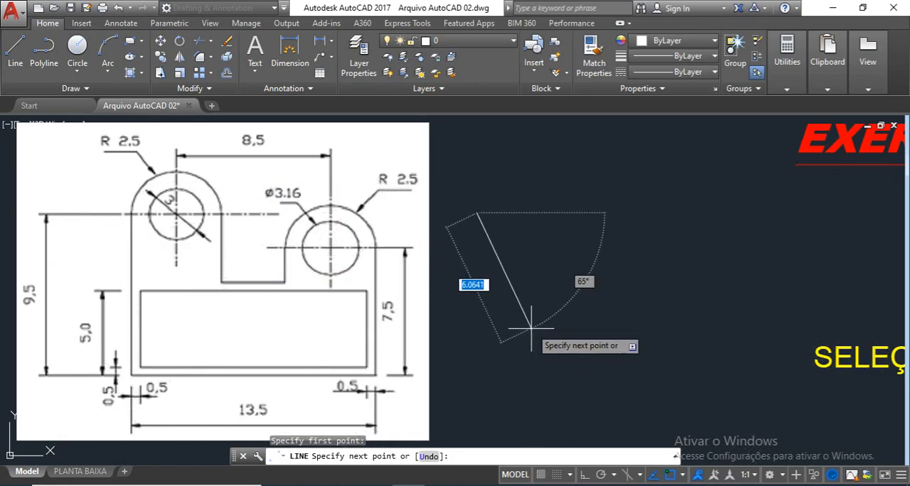
{"action": "key", "text": "F8"}
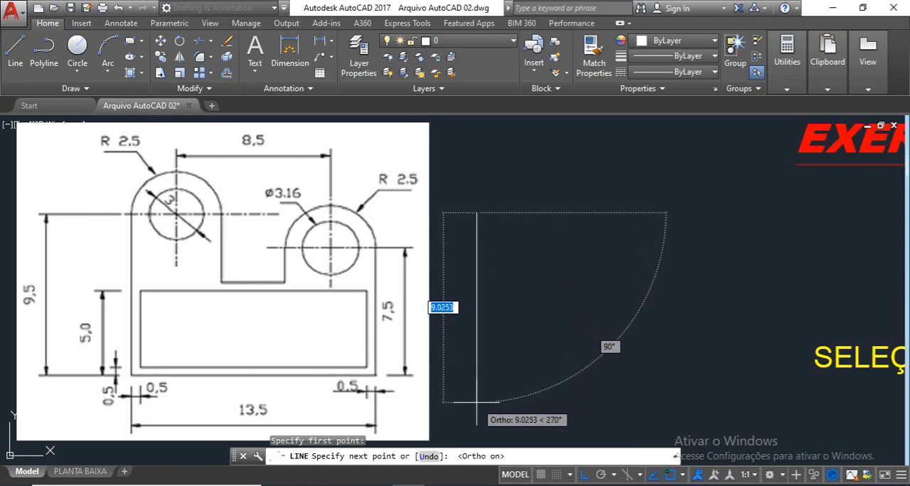
{"action": "type", "text": "9"}
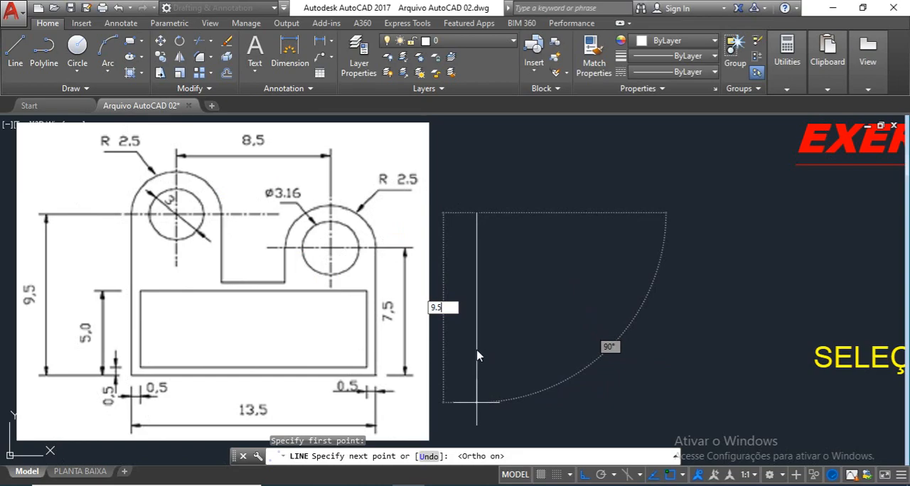
{"action": "key", "text": "Return"}
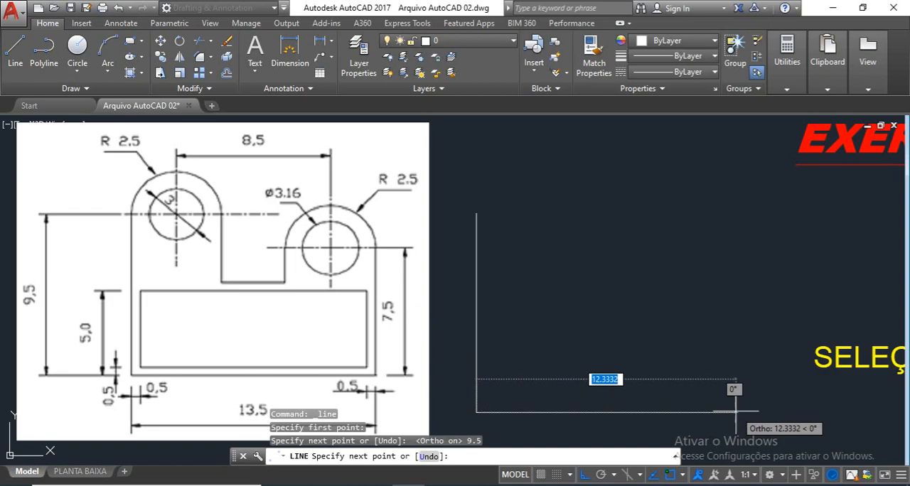
{"action": "type", "text": "13.5"}
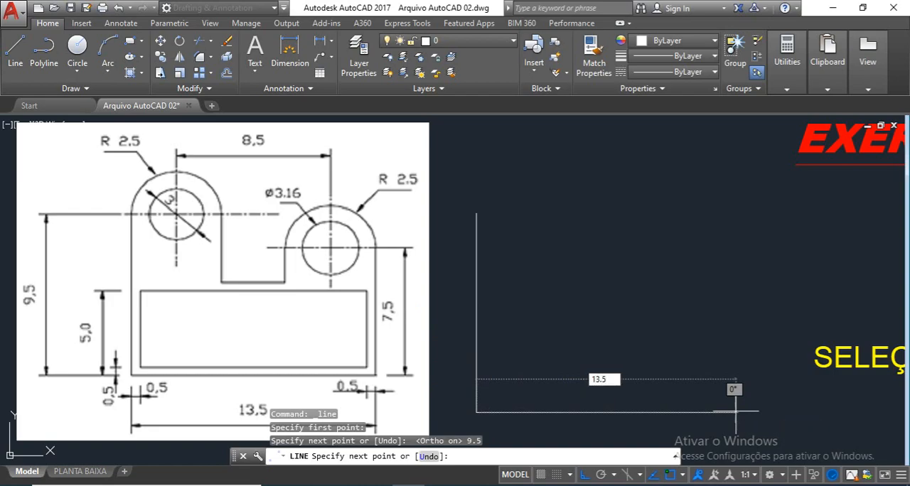
{"action": "key", "text": "Return"}
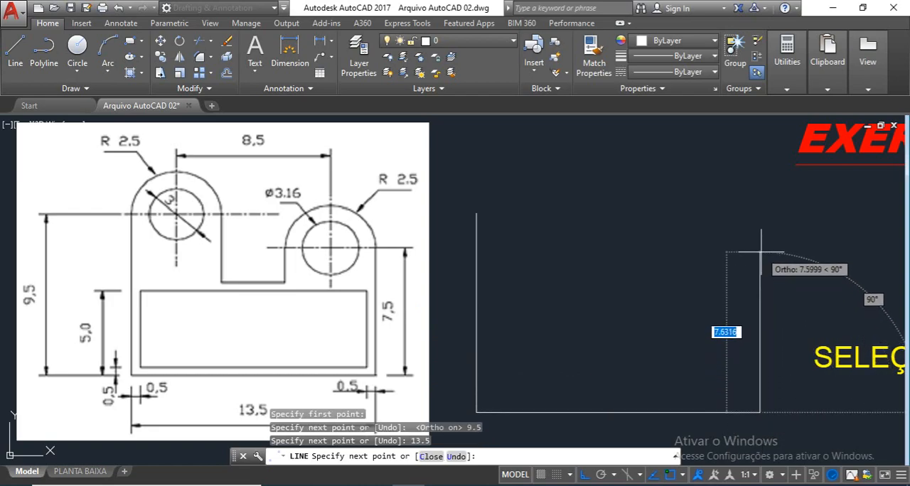
{"action": "type", "text": "7.5"}
{"action": "key", "text": "Return"}
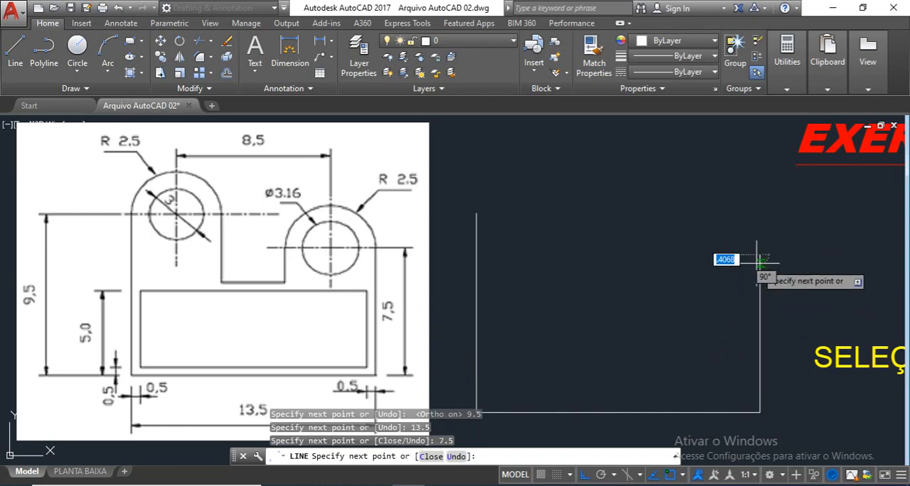
{"action": "key", "text": "Return"}
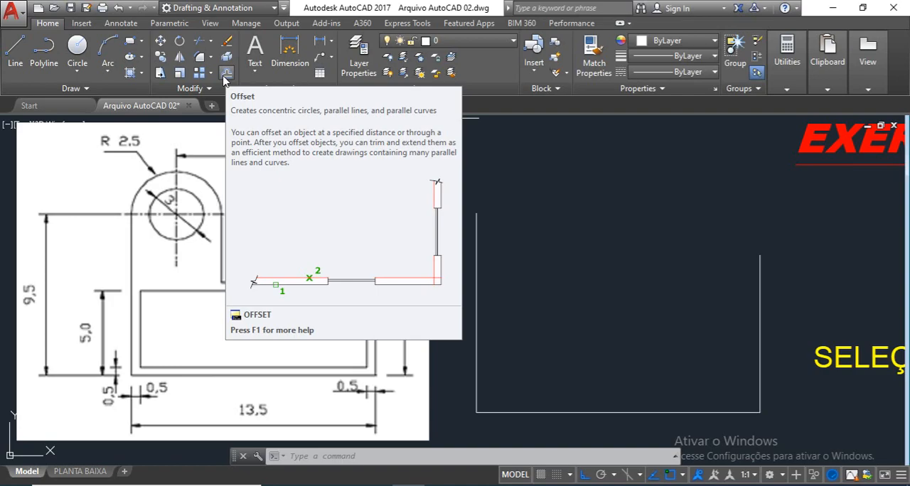
Step: Offset the right, bottom and left contour lines inward by 0.5
{"action": "left_click", "coordinate": [226, 75]}
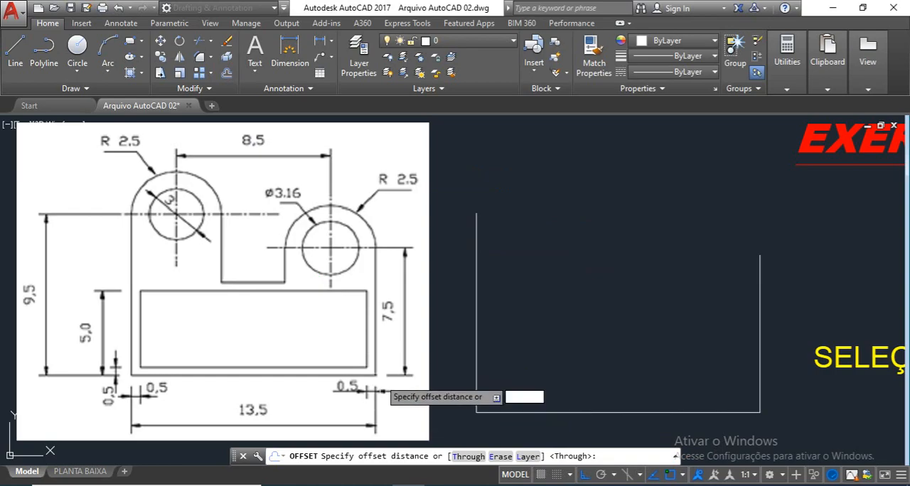
{"action": "type", "text": ".5"}
{"action": "key", "text": "Return"}
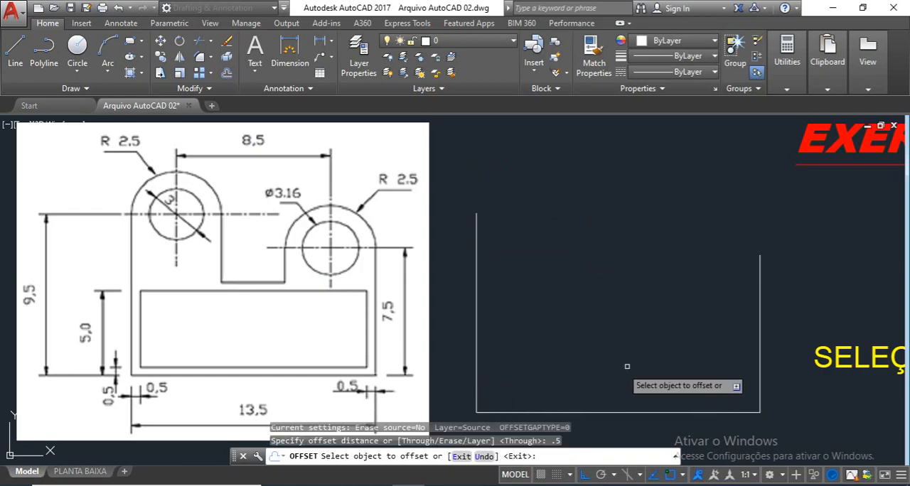
{"action": "left_click", "coordinate": [760, 356]}
{"action": "left_click", "coordinate": [747, 351]}
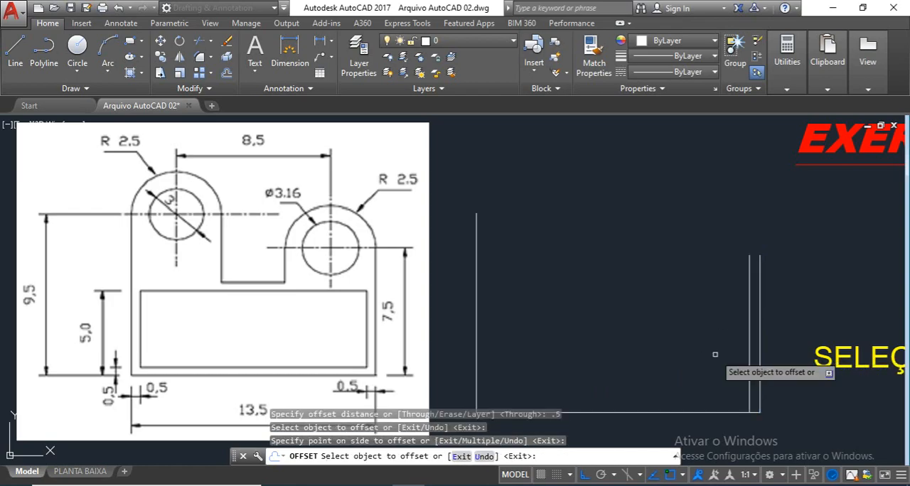
{"action": "left_click", "coordinate": [715, 410]}
{"action": "left_click", "coordinate": [707, 355]}
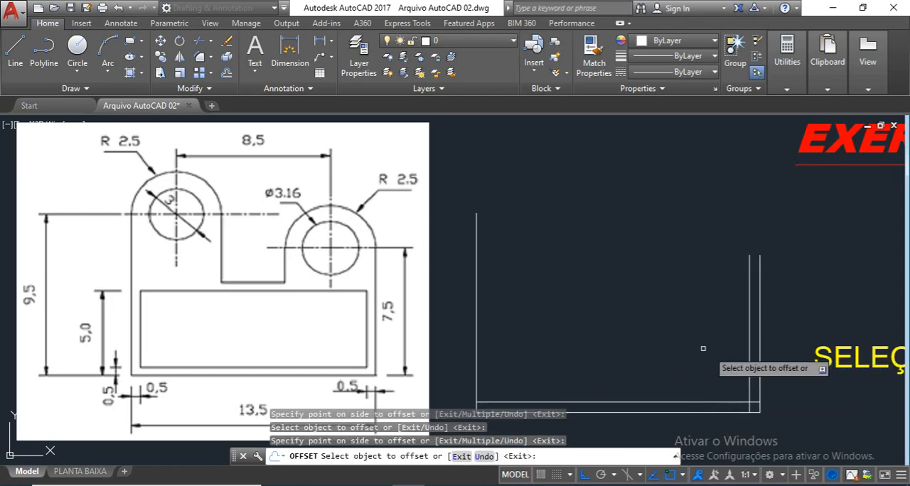
{"action": "left_click", "coordinate": [476, 346]}
{"action": "left_click", "coordinate": [598, 323]}
{"action": "key", "text": "Return"}
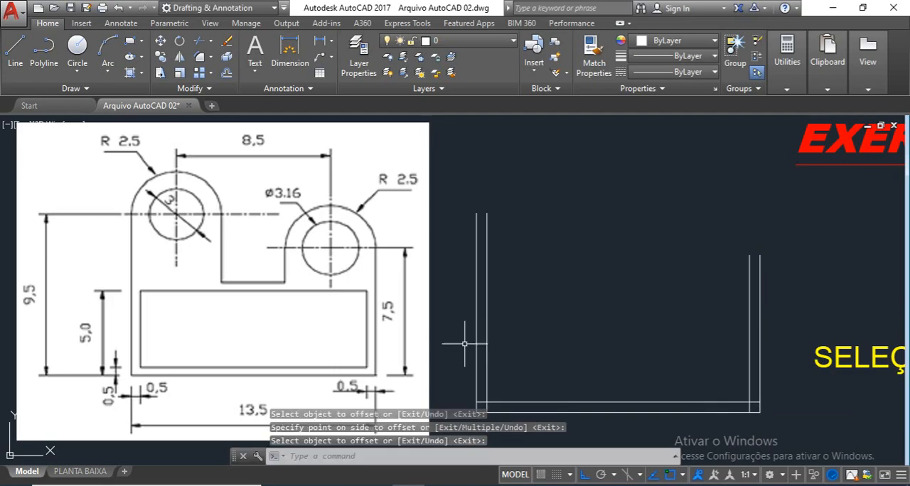
{"action": "key", "text": "Escape"}
{"action": "key", "text": "Escape"}
{"action": "key", "text": "Escape"}
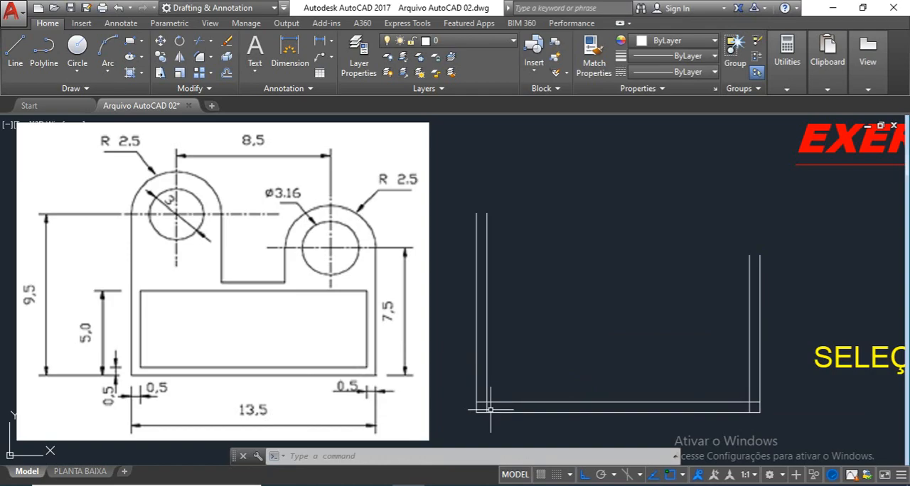
{"action": "left_click", "coordinate": [200, 59]}
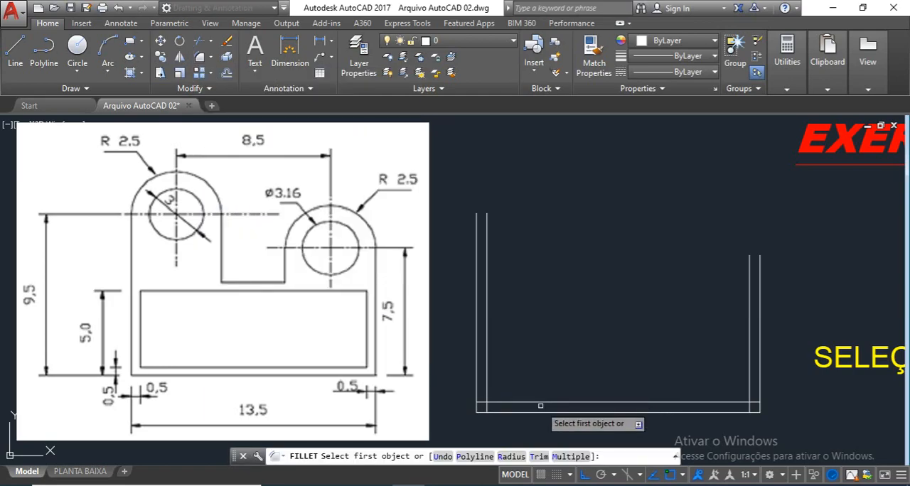
{"action": "left_click", "coordinate": [488, 375]}
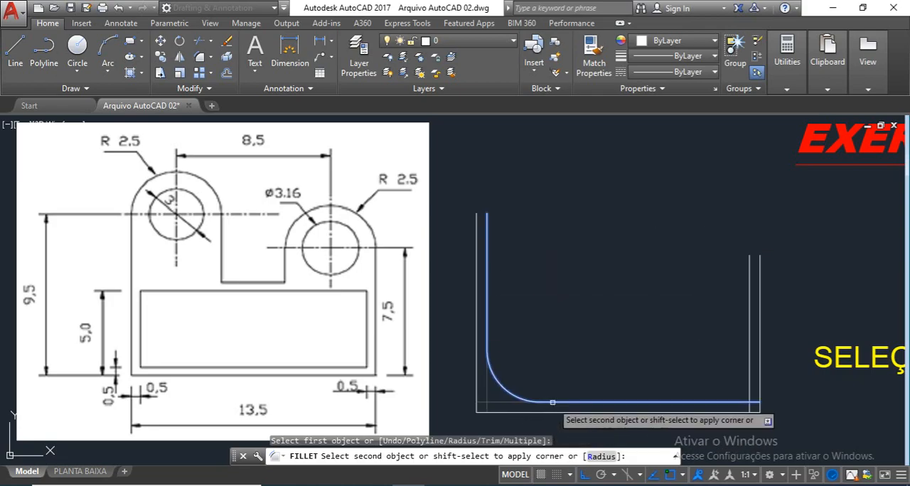
{"action": "key", "text": "Escape"}
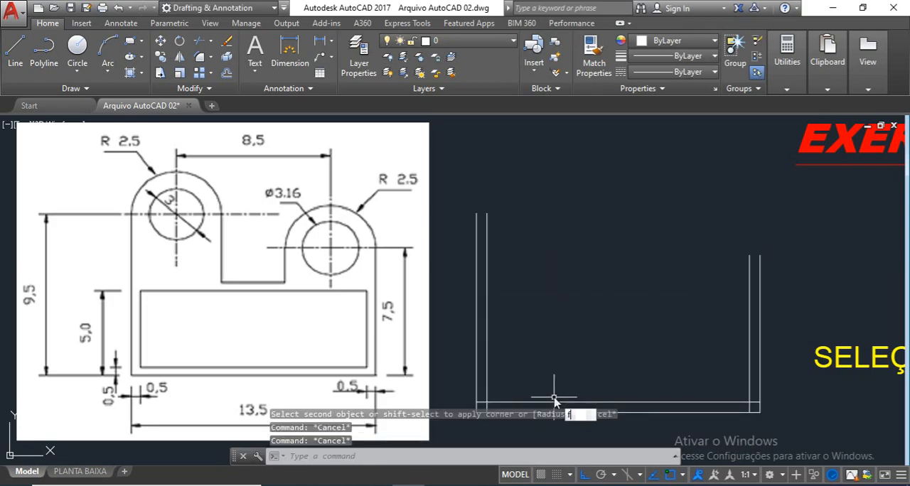
Step: Set the fillet radius to 0 and join the inner bottom line with the inner left line in a sharp corner
{"action": "key", "text": "Return"}
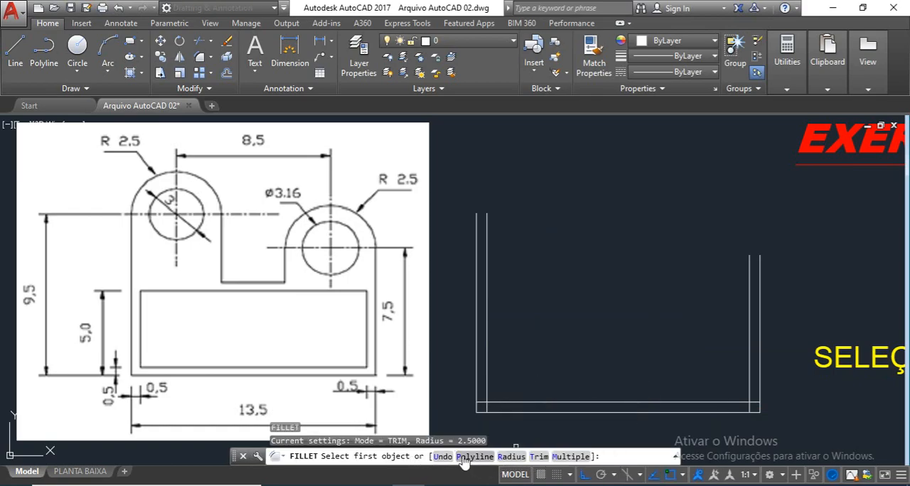
{"action": "left_click", "coordinate": [510, 458]}
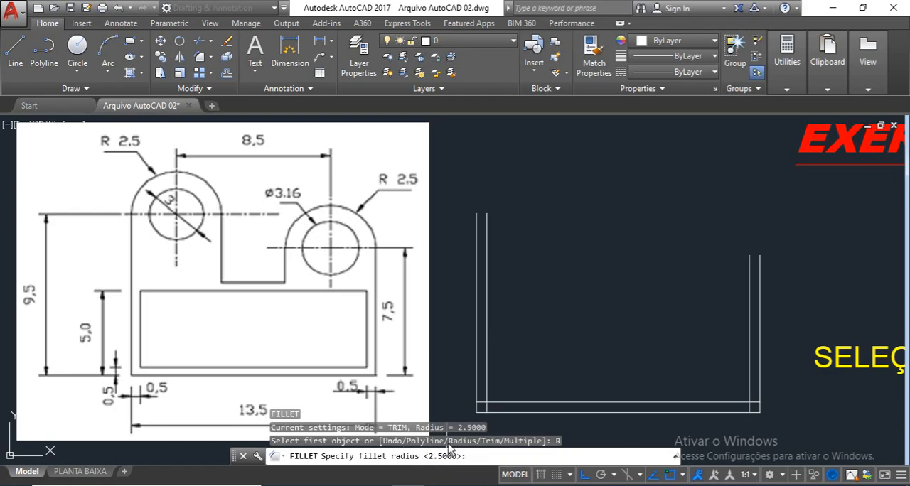
{"action": "type", "text": "0"}
{"action": "key", "text": "Return"}
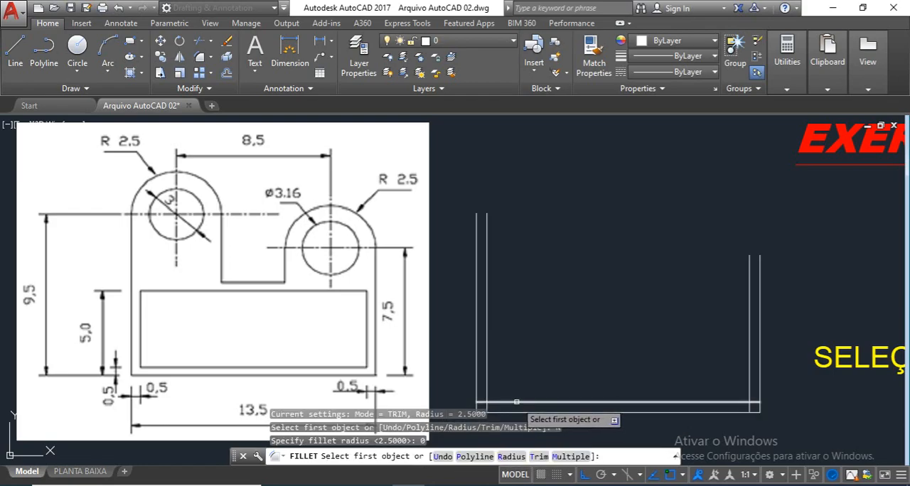
{"action": "left_click", "coordinate": [519, 403]}
{"action": "left_click", "coordinate": [488, 378]}
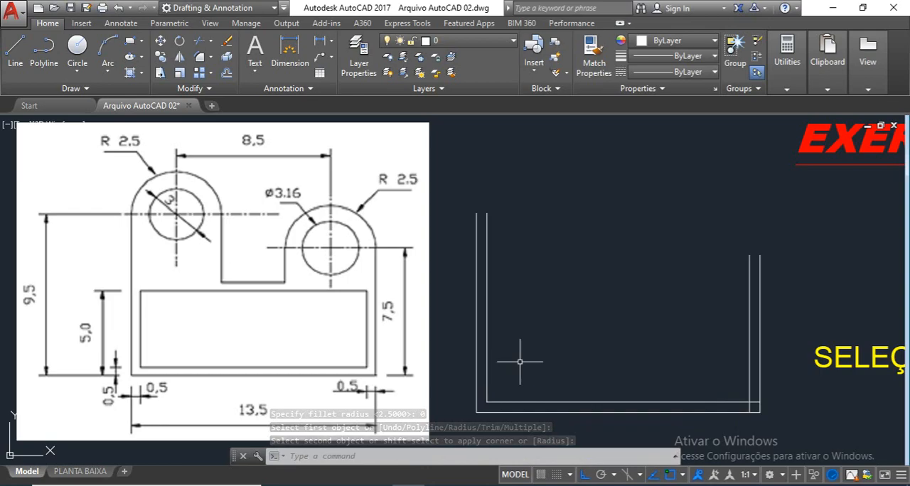
Step: Try a zero-radius fillet between the inner bottom line and the inner right line, and undo it
{"action": "key", "text": "Return"}
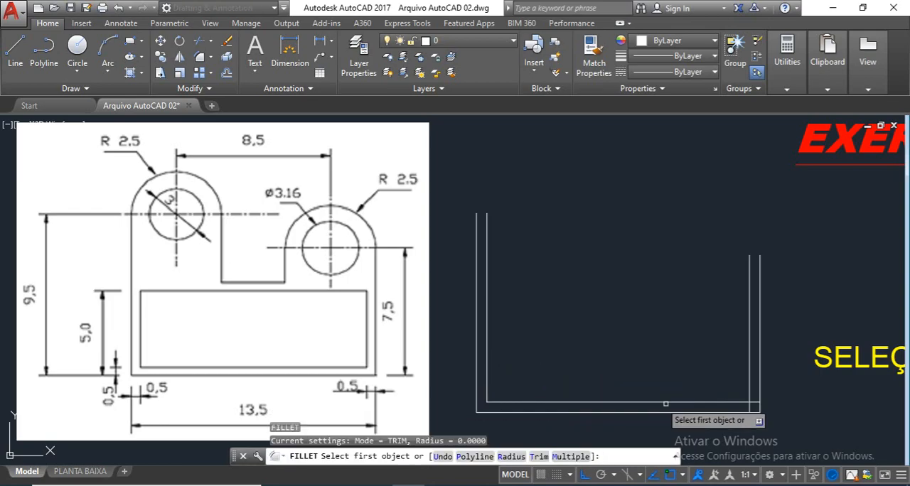
{"action": "left_click", "coordinate": [733, 401]}
{"action": "left_click", "coordinate": [750, 373]}
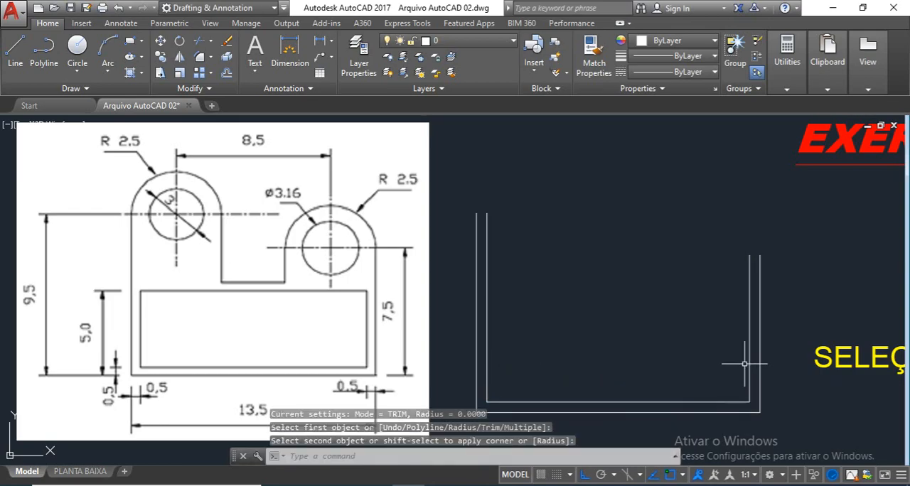
{"action": "key", "text": "ctrl+z"}
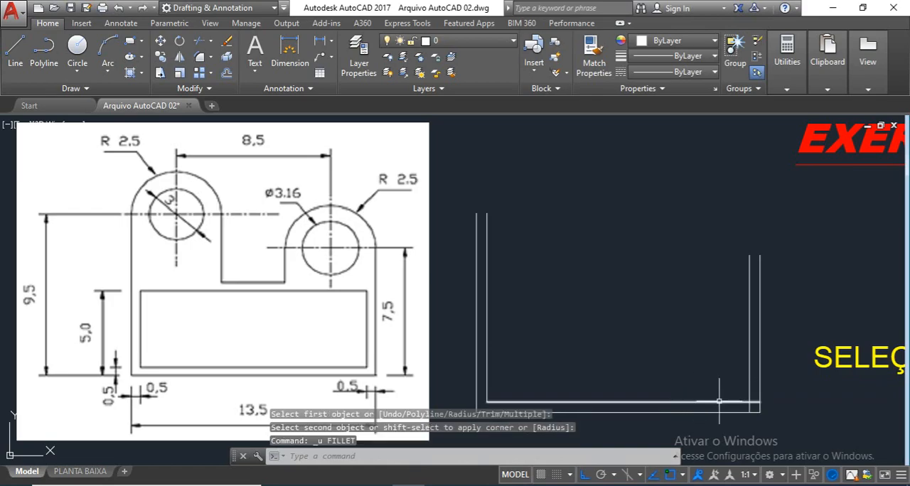
Step: Join the inner bottom line with the inner right line in a sharp corner using a zero-radius Fillet
{"action": "key", "text": "Escape"}
{"action": "key", "text": "Escape"}
{"action": "type", "text": "f"}
{"action": "key", "text": "Return"}
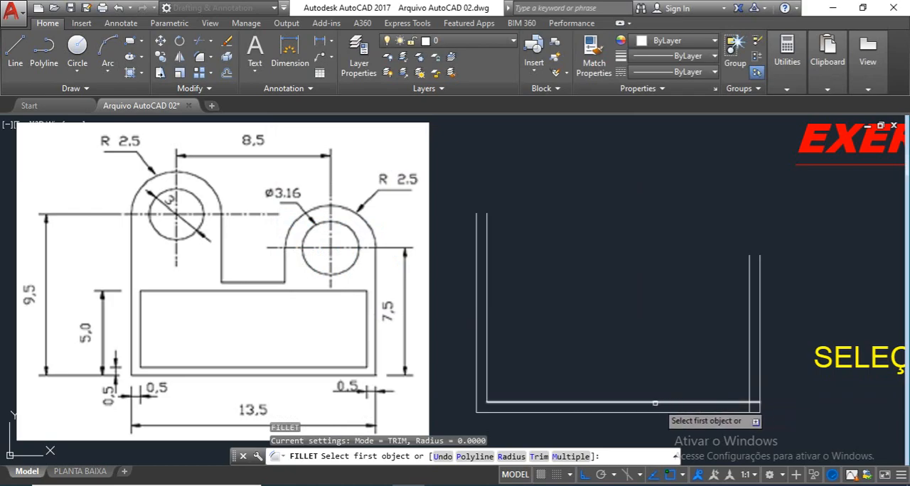
{"action": "left_click", "coordinate": [726, 404]}
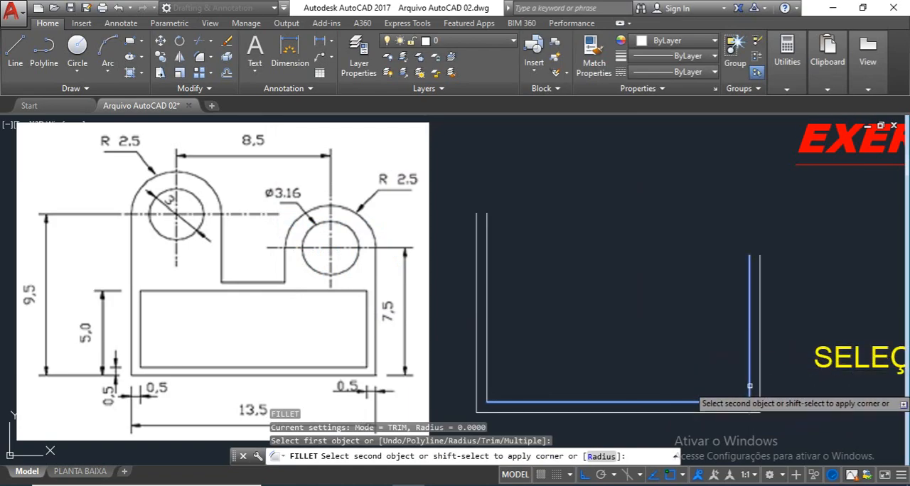
{"action": "left_click", "coordinate": [750, 386]}
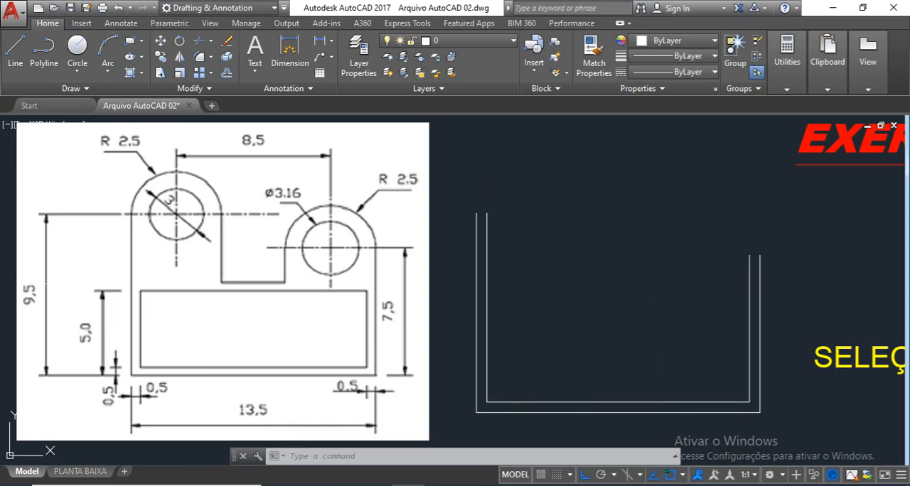
{"action": "left_click", "coordinate": [502, 412]}
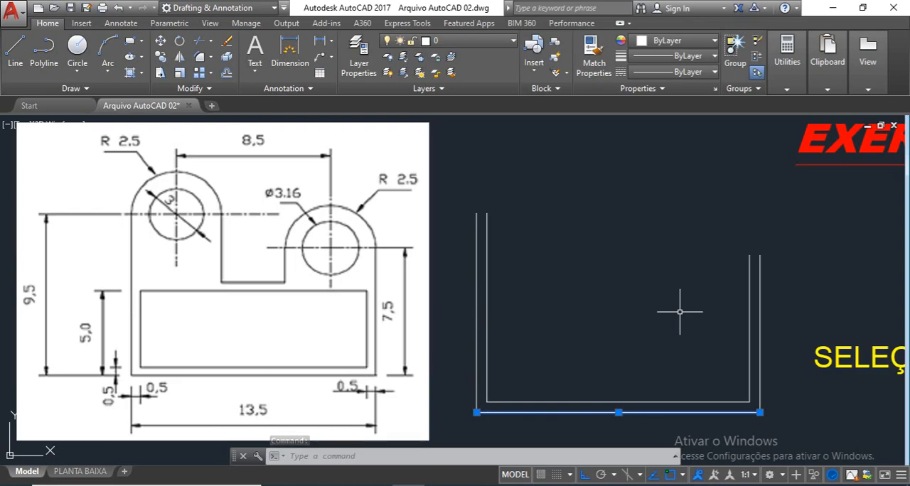
{"action": "key", "text": "Escape"}
{"action": "key", "text": "Escape"}
Step: Offset the outer contour's bottom line upward by 5
{"action": "type", "text": "o"}
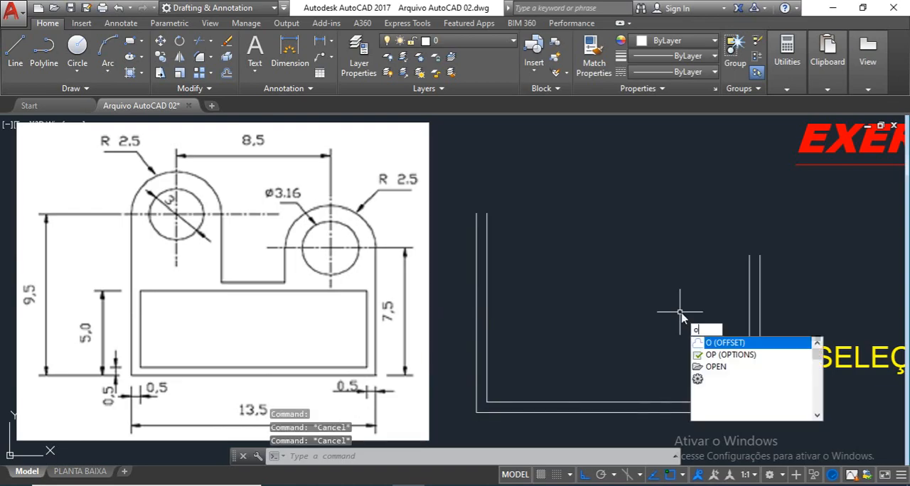
{"action": "key", "text": "Return"}
{"action": "type", "text": "5"}
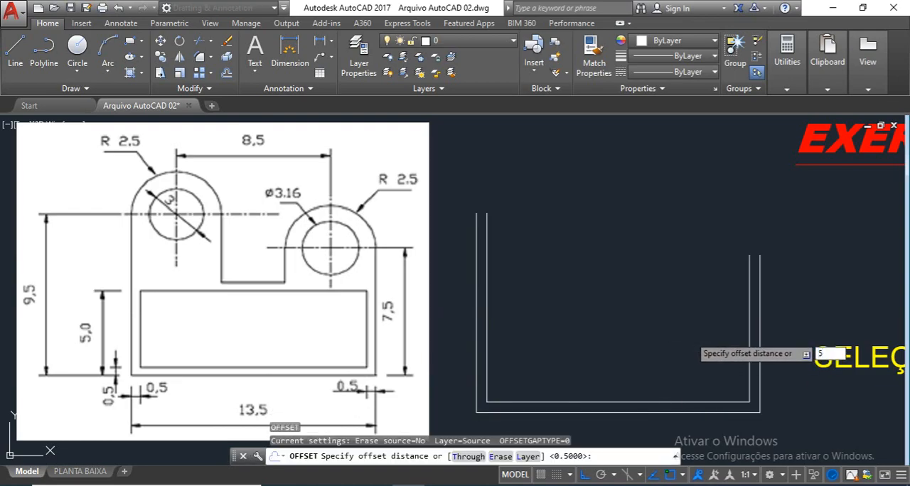
{"action": "key", "text": "Return"}
{"action": "left_click", "coordinate": [647, 412]}
{"action": "left_click", "coordinate": [640, 295]}
{"action": "key", "text": "Return"}
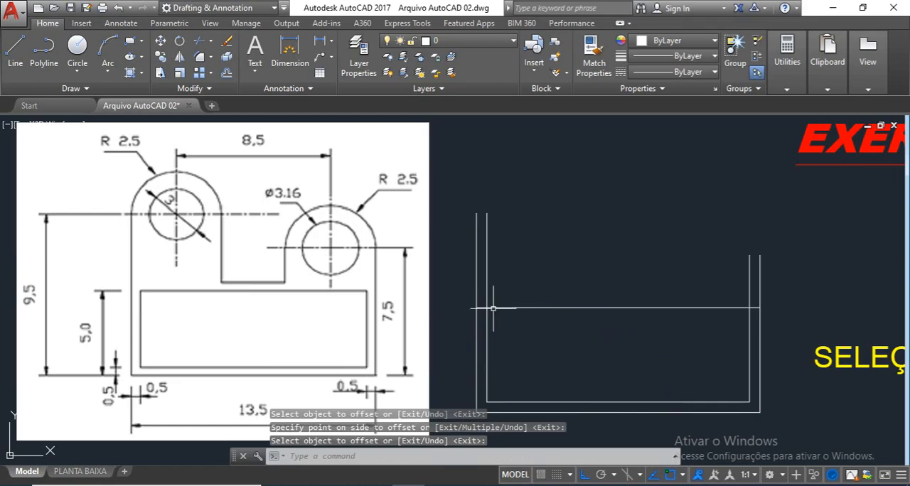
Step: Close the inner rectangle's two upper corners with zero-radius fillets between the new horizontal line and the inner vertical lines
{"action": "type", "text": "f"}
{"action": "key", "text": "Return"}
{"action": "left_click", "coordinate": [746, 329]}
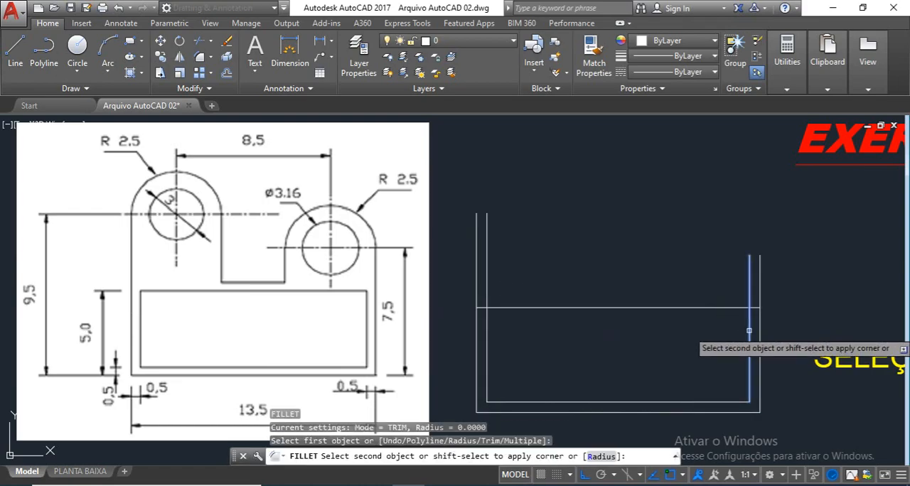
{"action": "left_click", "coordinate": [739, 309]}
{"action": "key", "text": "Return"}
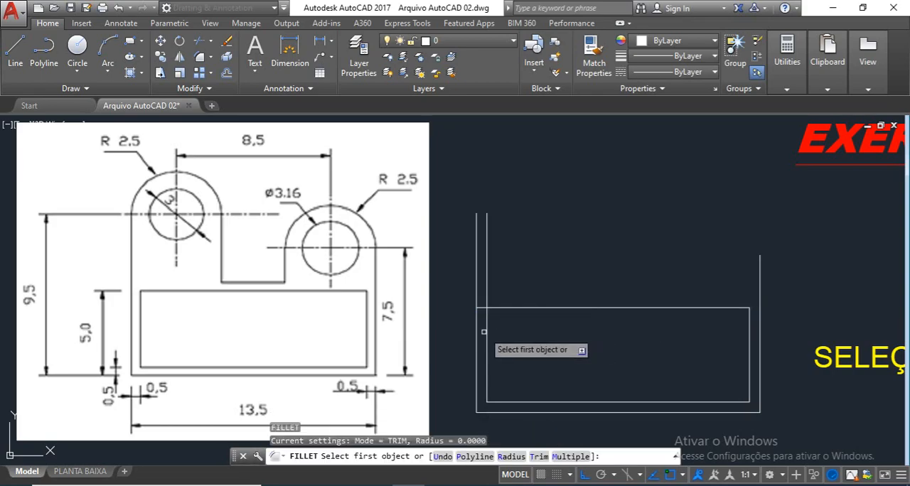
{"action": "left_click", "coordinate": [486, 331]}
{"action": "key", "text": "Escape"}
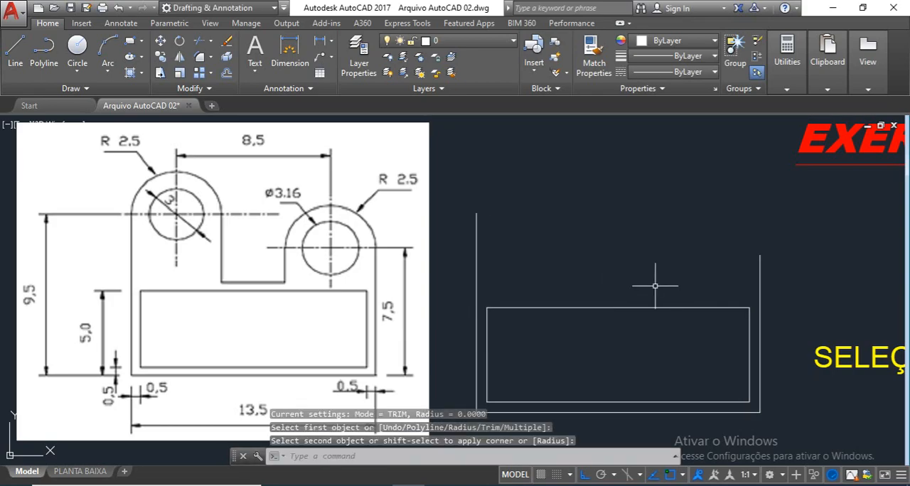
{"action": "key", "text": "Escape"}
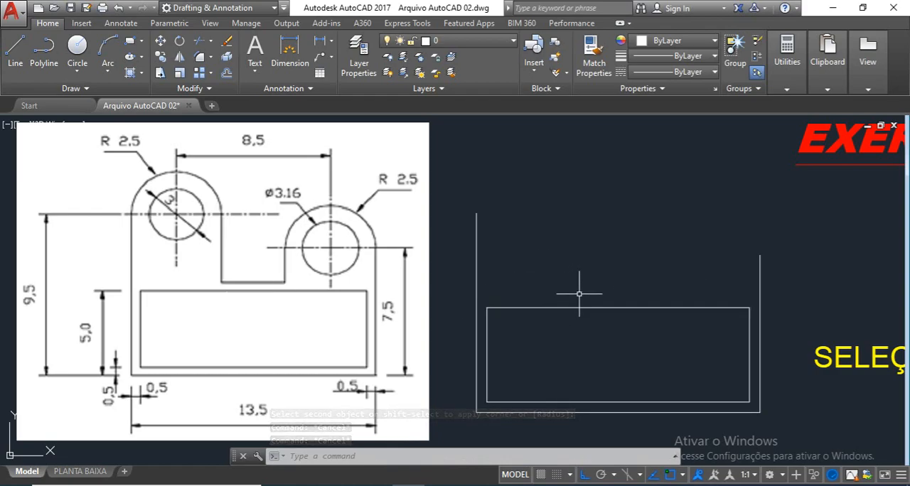
Step: Offset the inner rectangle's top line upward by 0.5
{"action": "type", "text": "o"}
{"action": "key", "text": "Return"}
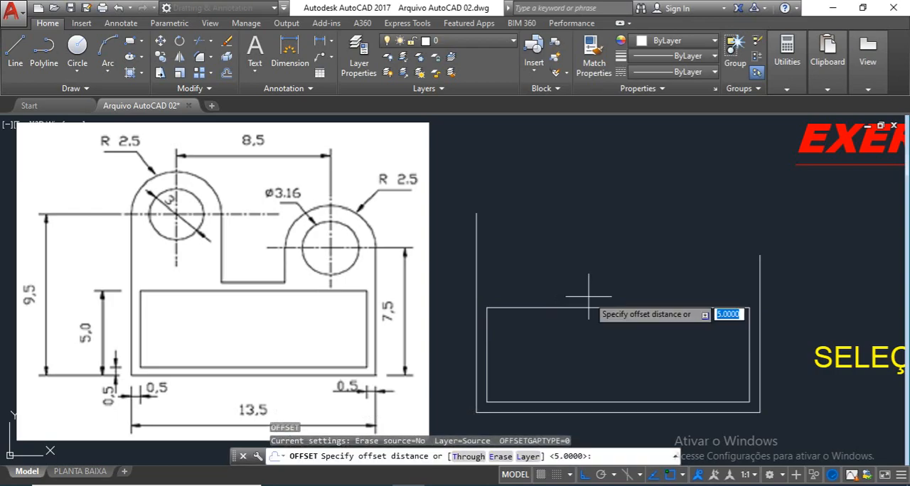
{"action": "type", "text": ".5"}
{"action": "key", "text": "Return"}
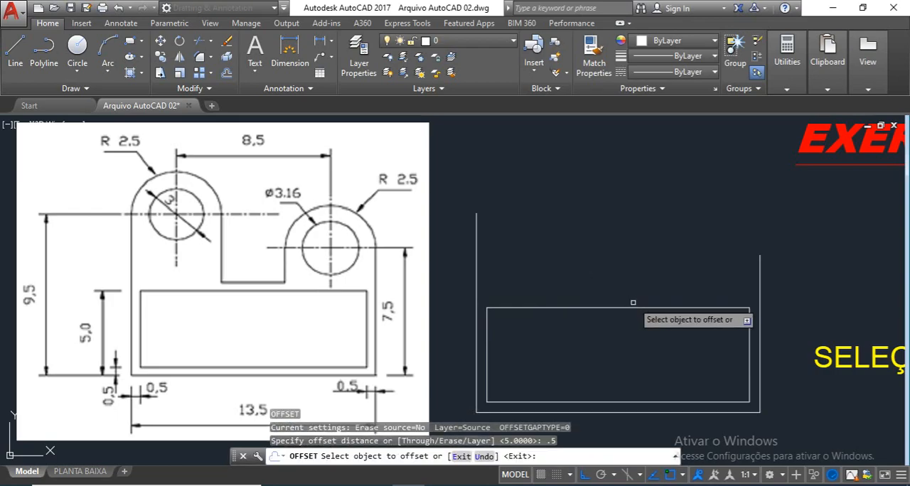
{"action": "left_click", "coordinate": [633, 308]}
{"action": "left_click", "coordinate": [630, 298]}
{"action": "key", "text": "Return"}
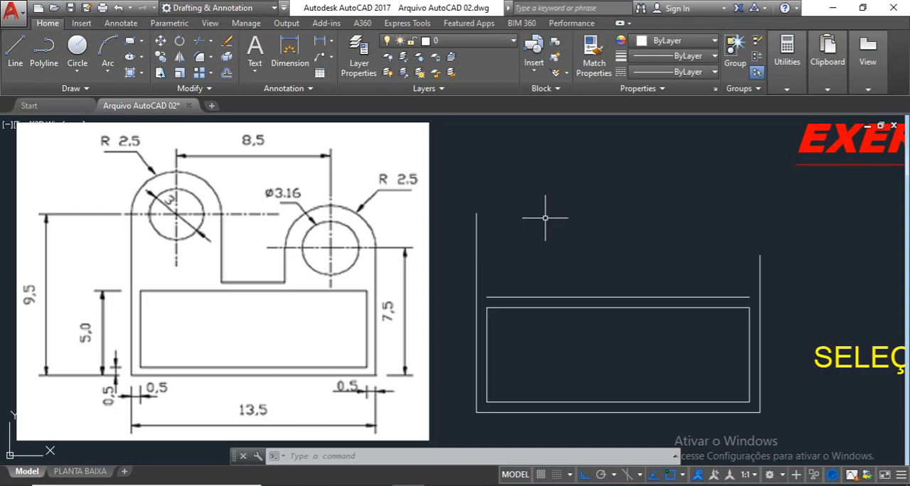
Step: Offset the outer contour's bottom line upward by 9.5 to the upper end of the left contour line
{"action": "type", "text": "o"}
{"action": "key", "text": "Return"}
{"action": "type", "text": "9"}
{"action": "type", "text": ".5"}
{"action": "key", "text": "Return"}
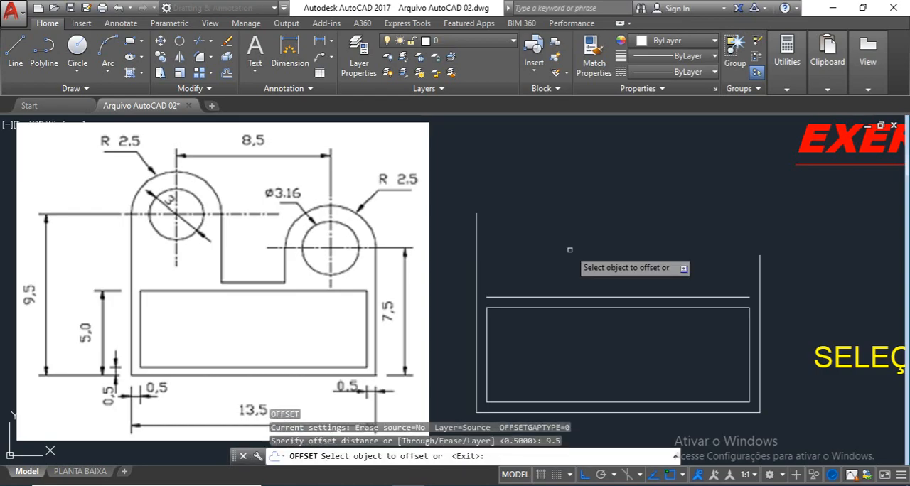
{"action": "left_click", "coordinate": [608, 411]}
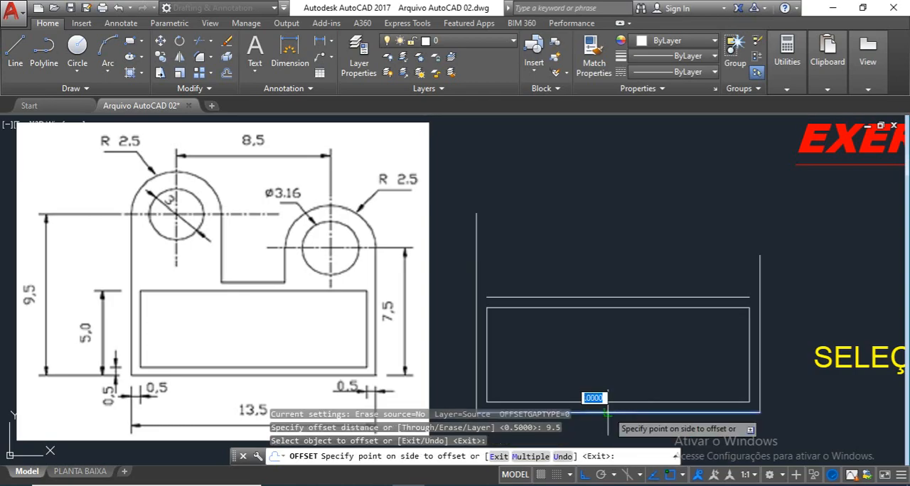
{"action": "left_click", "coordinate": [583, 179]}
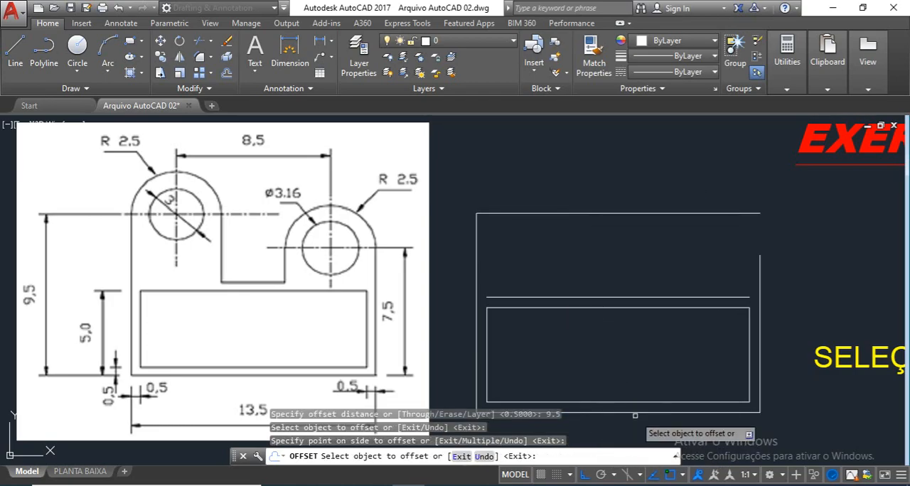
{"action": "key", "text": "Escape"}
{"action": "key", "text": "Escape"}
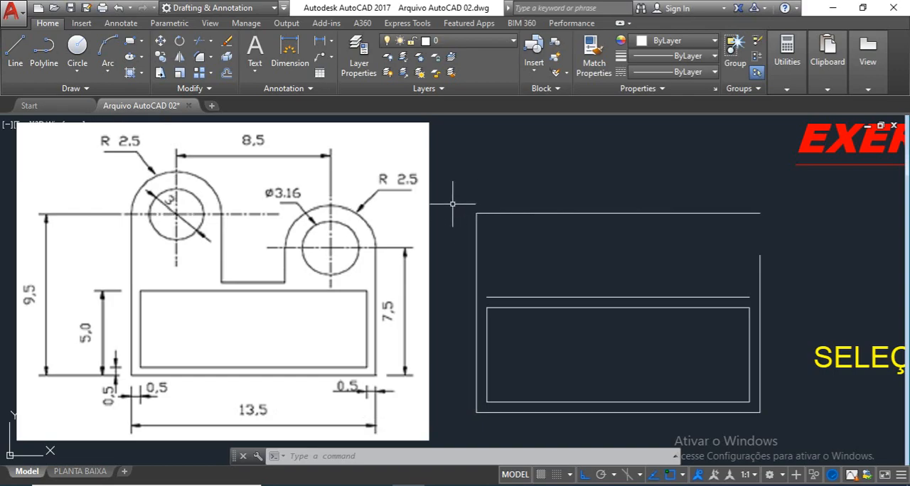
{"action": "left_click", "coordinate": [474, 227]}
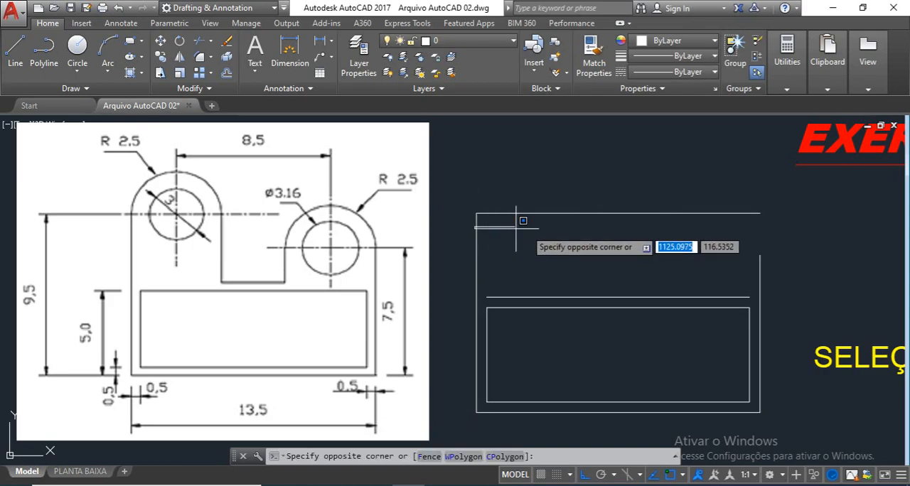
{"action": "left_click", "coordinate": [485, 236]}
{"action": "left_click", "coordinate": [469, 224]}
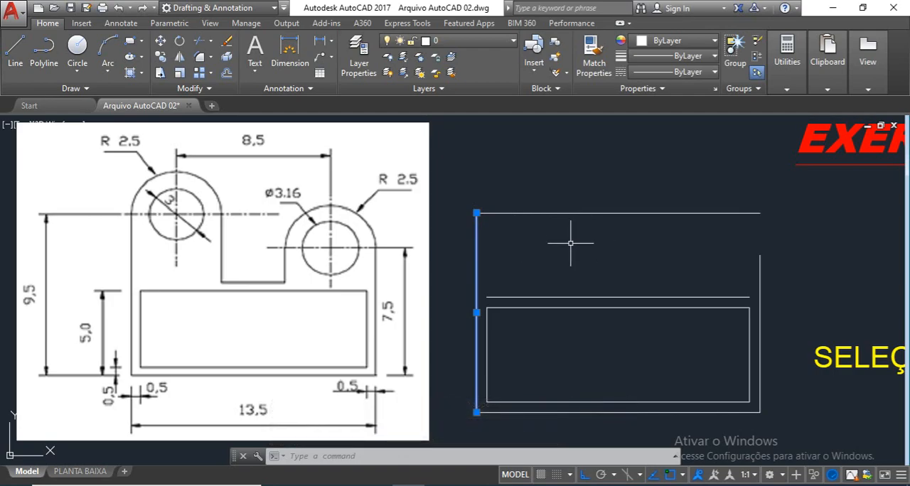
{"action": "key", "text": "Escape"}
{"action": "key", "text": "Escape"}
Step: Offset the outer contour's left vertical line to the right by 5
{"action": "type", "text": "o"}
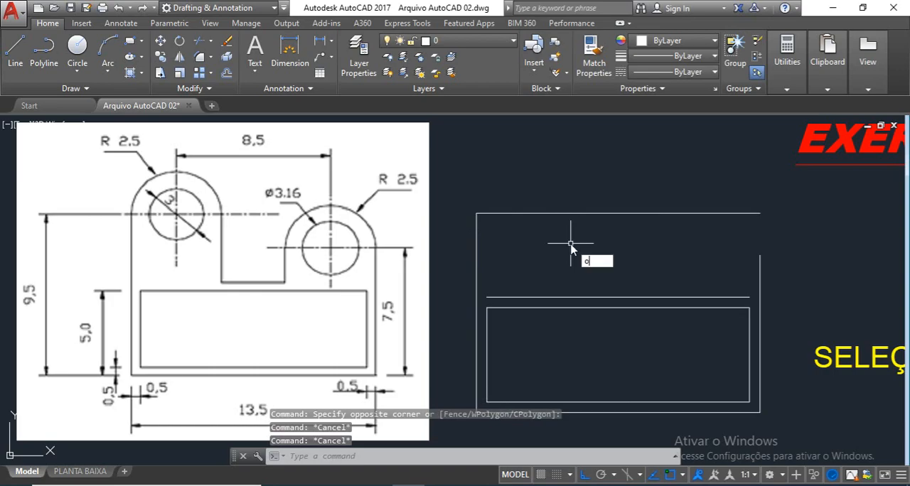
{"action": "key", "text": "Return"}
{"action": "type", "text": "5"}
{"action": "key", "text": "Return"}
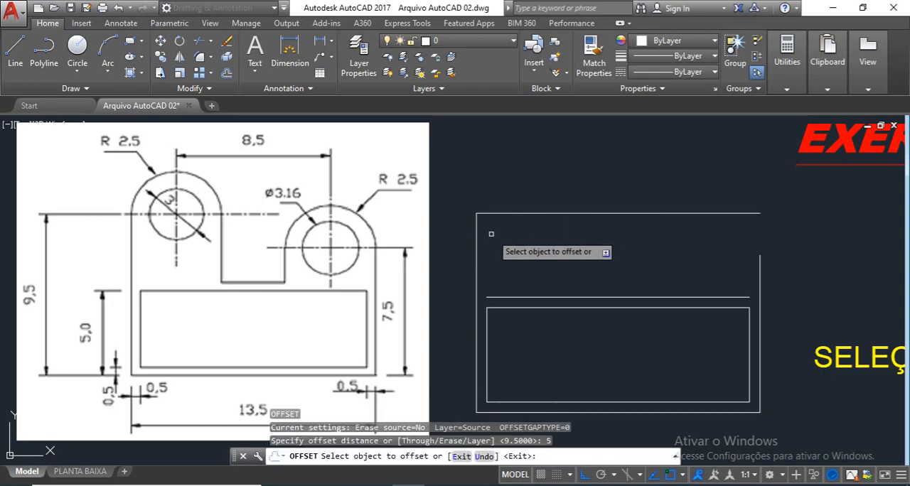
{"action": "left_click", "coordinate": [477, 241]}
{"action": "left_click", "coordinate": [568, 223]}
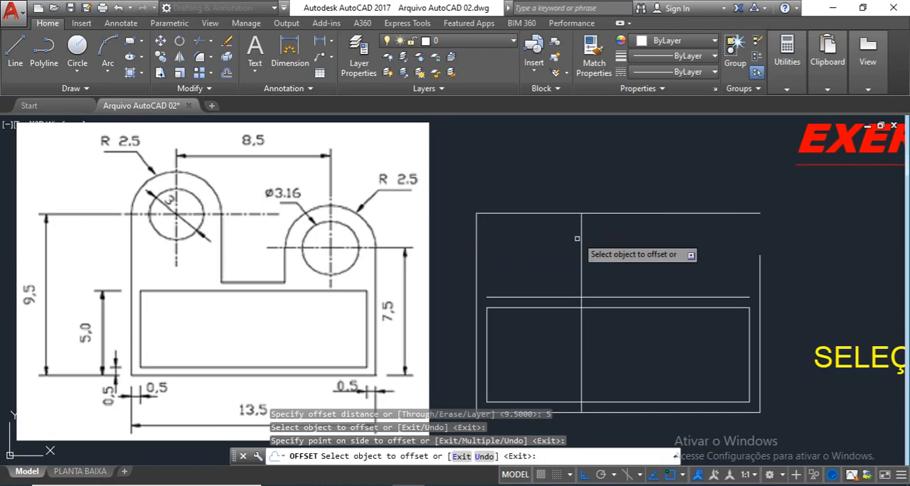
{"action": "key", "text": "Return"}
Step: Join the new vertical line with the topmost horizontal line in a sharp corner using Fillet
{"action": "type", "text": "f"}
{"action": "key", "text": "Return"}
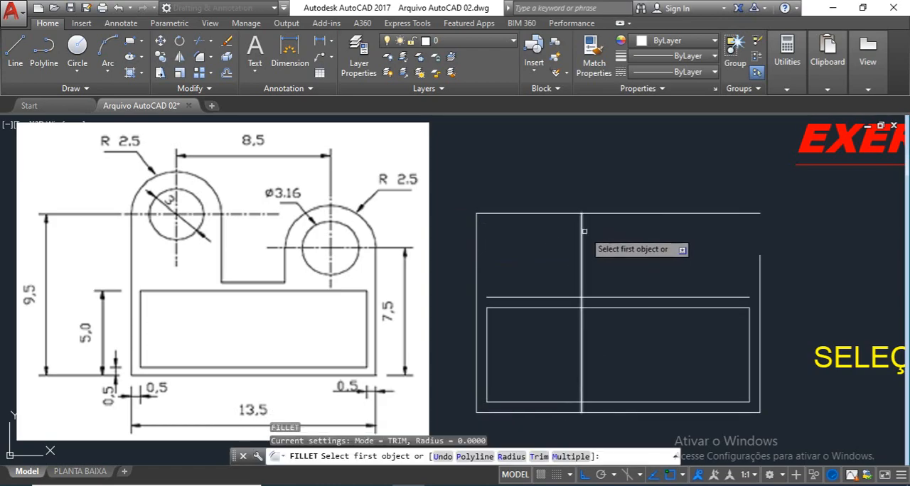
{"action": "left_click", "coordinate": [580, 229]}
{"action": "key", "text": "Escape"}
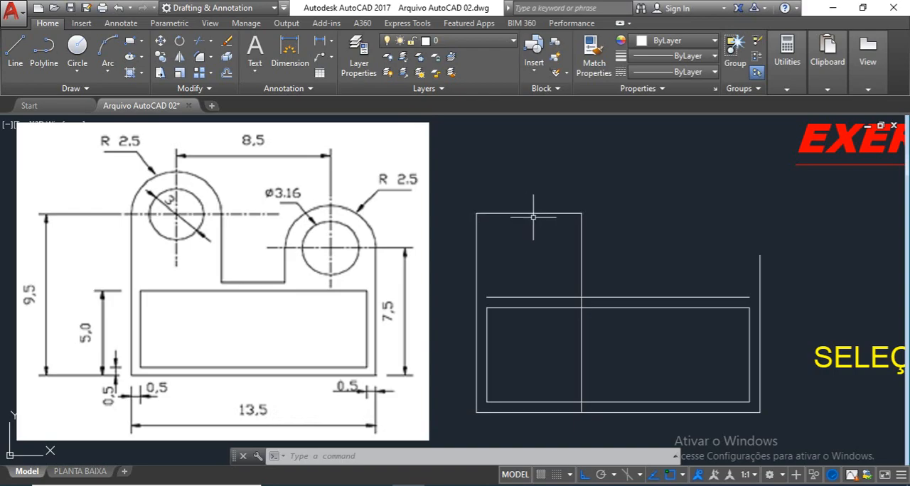
{"action": "type", "text": "c"}
{"action": "key", "text": "Return"}
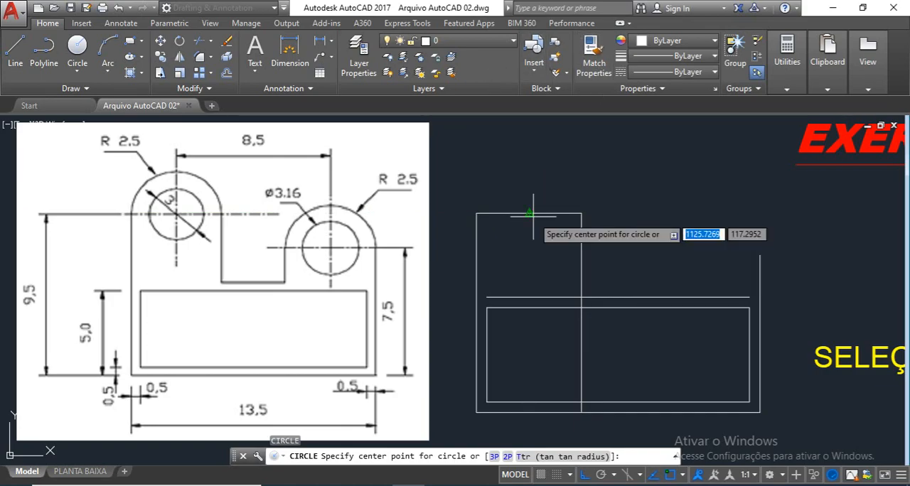
{"action": "key", "text": "Escape"}
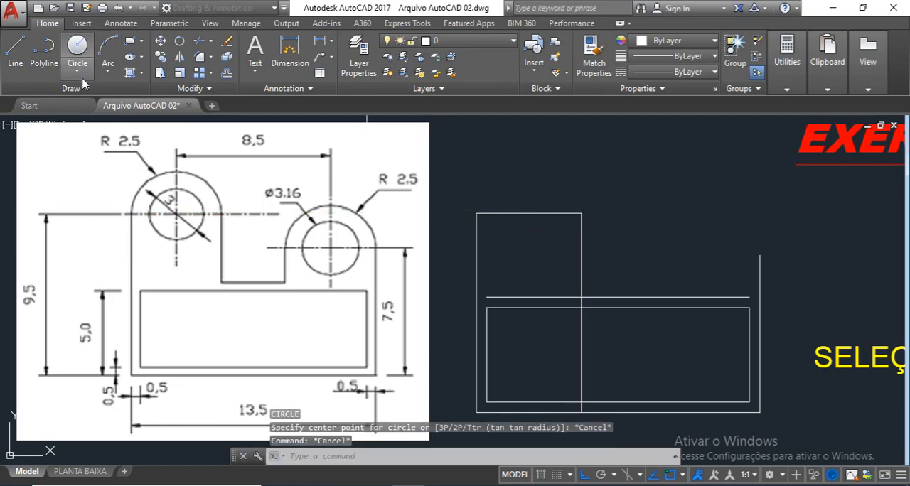
Step: Draw a circle of radius 2.5 centred on the topmost line's midpoint and reaching that line's left end
{"action": "type", "text": "c"}
{"action": "key", "text": "Return"}
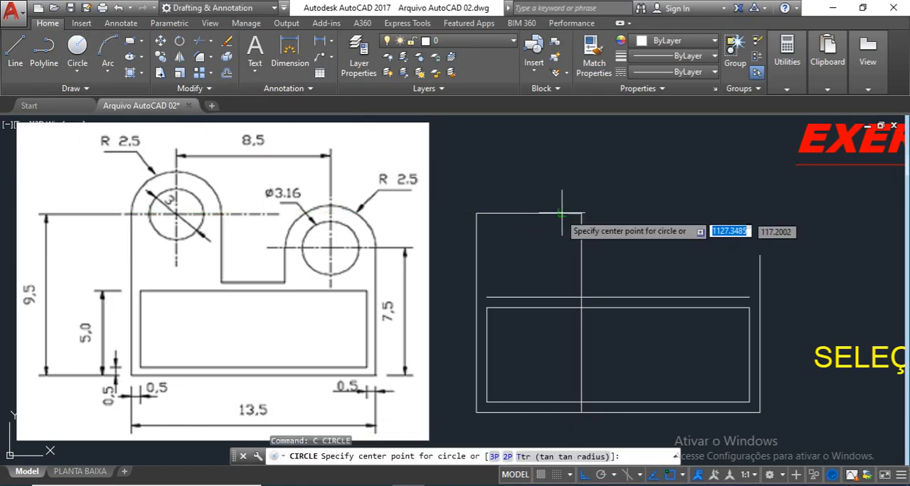
{"action": "left_click", "coordinate": [530, 213]}
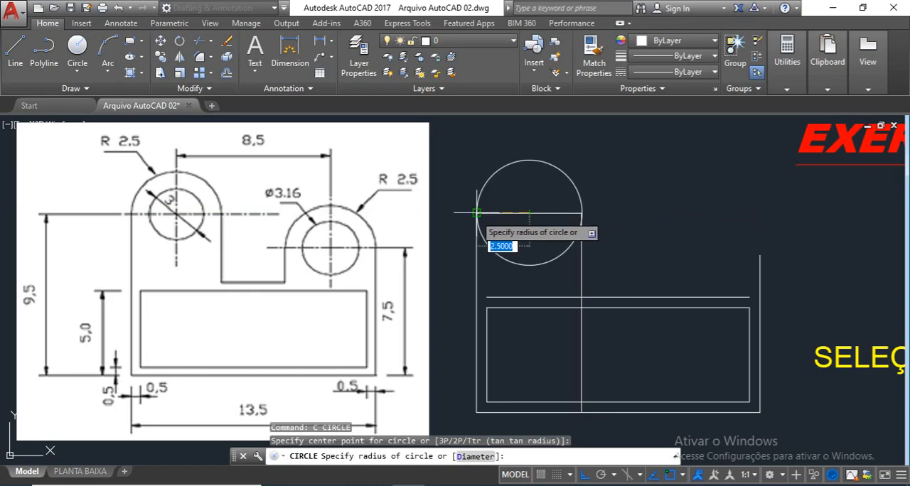
{"action": "left_click", "coordinate": [477, 213]}
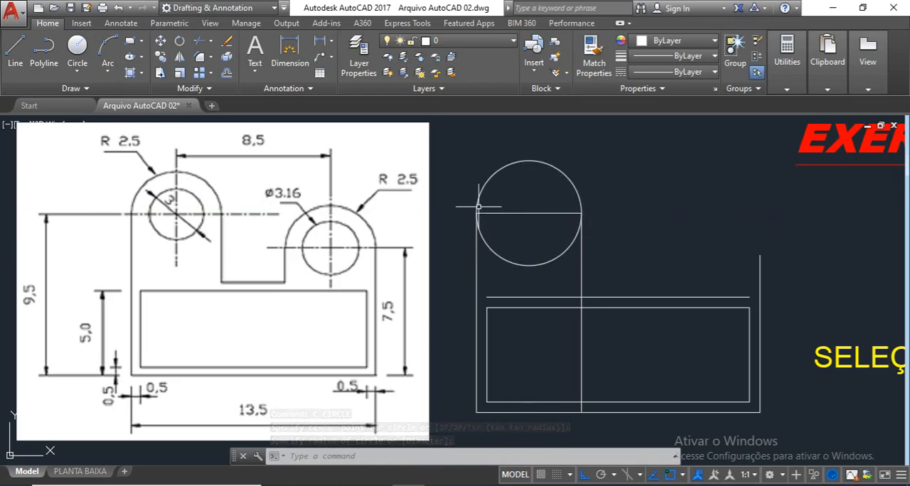
Step: Draw a concentric circle of radius 1.5 inside the 2.5-radius circle
{"action": "key", "text": "Return"}
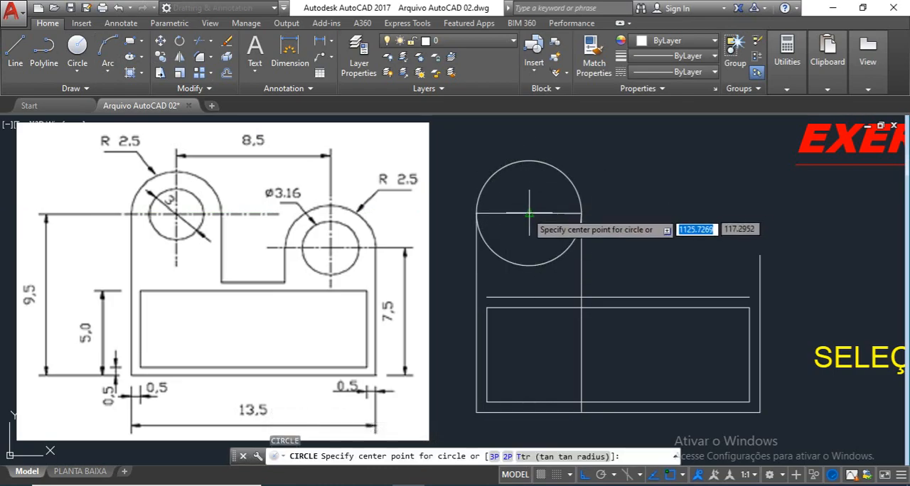
{"action": "left_click", "coordinate": [529, 213]}
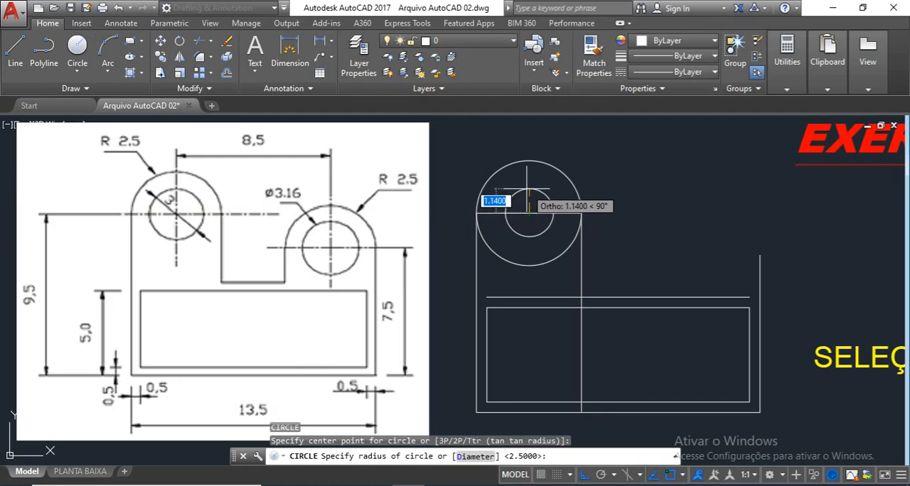
{"action": "type", "text": "1.5"}
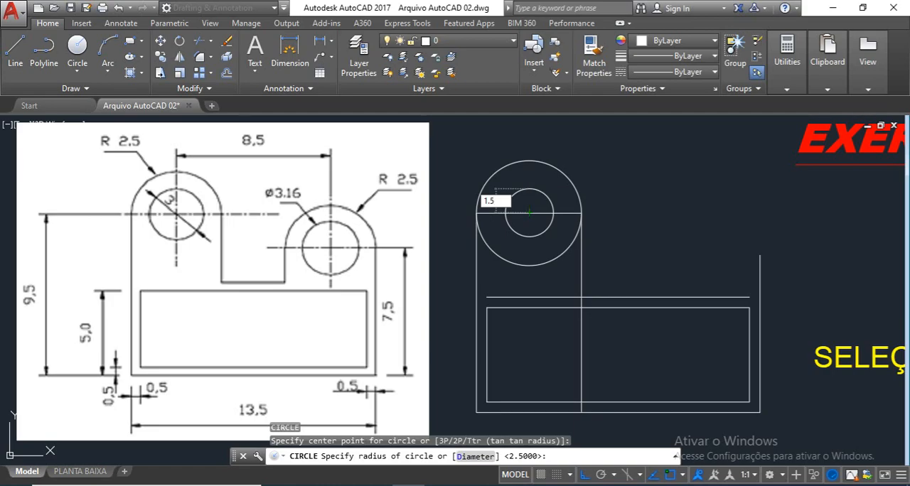
{"action": "key", "text": "Return"}
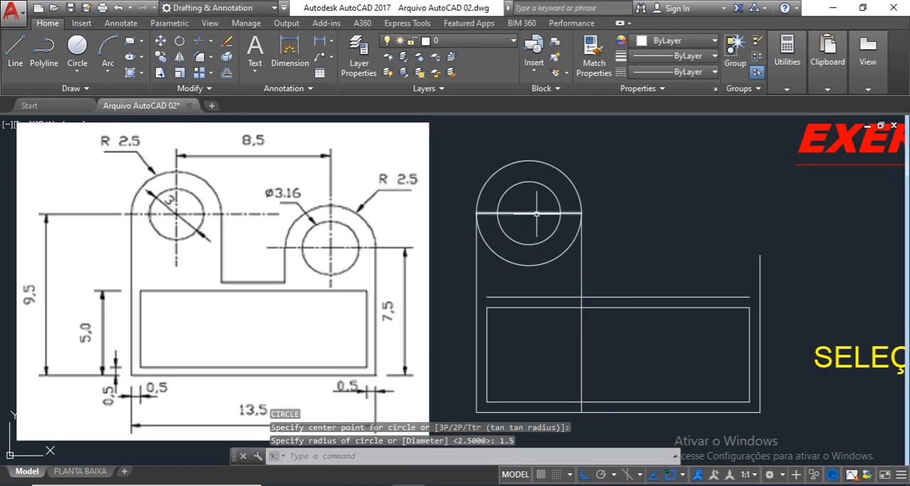
Step: Erase the topmost horizontal line crossing the two concentric circles
{"action": "left_click", "coordinate": [535, 240]}
{"action": "left_click", "coordinate": [530, 194]}
{"action": "key", "text": "Delete"}
{"action": "type", "text": "TR"}
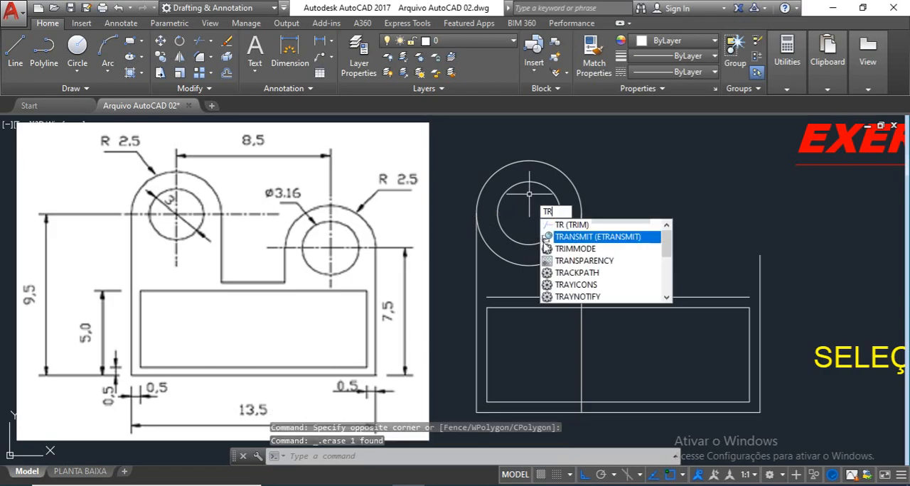
{"action": "key", "text": "Return"}
{"action": "key", "text": "Escape"}
{"action": "key", "text": "Escape"}
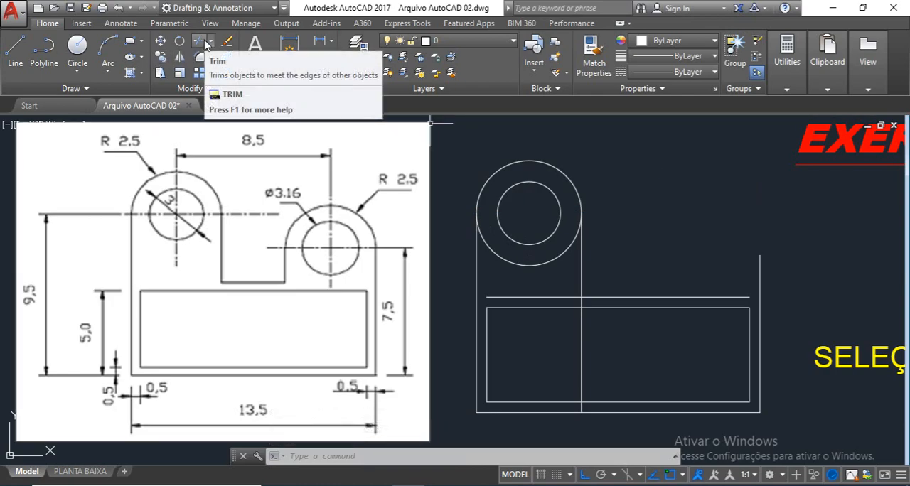
Step: Trim away the lower half of the 2.5-radius circle between the two vertical lines, using all objects as cutting edges
{"action": "type", "text": "tr"}
{"action": "key", "text": "Return"}
{"action": "key", "text": "Return"}
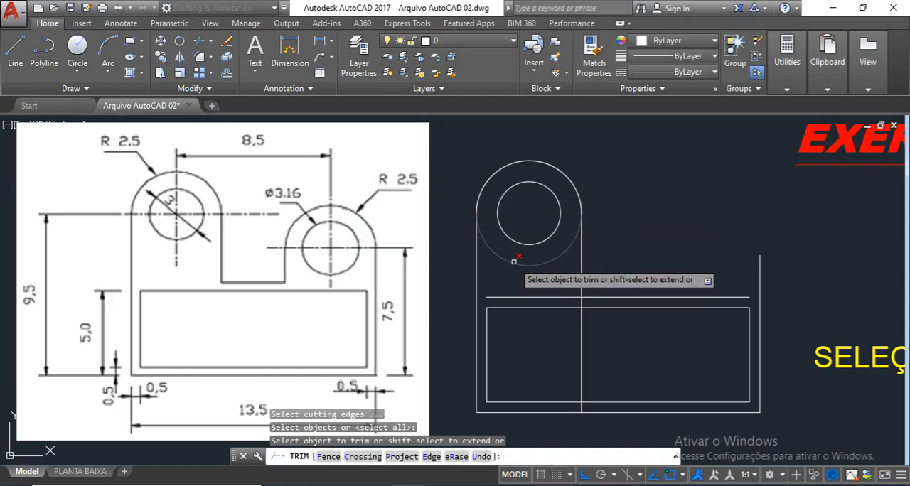
{"action": "left_click", "coordinate": [514, 261]}
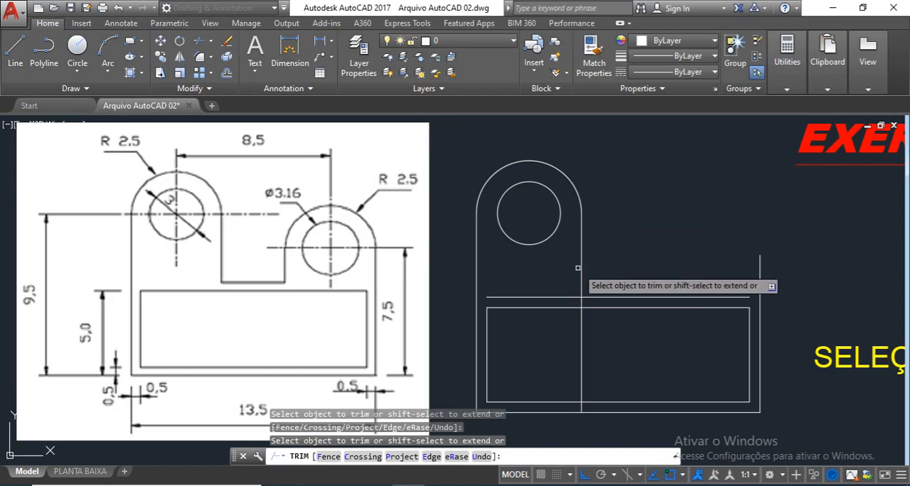
{"action": "key", "text": "Escape"}
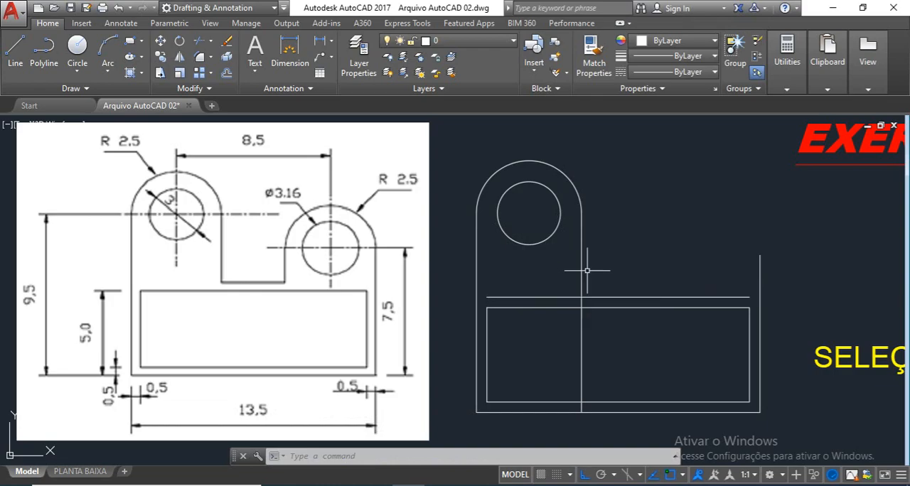
Step: Join the left lug's right vertical line with the horizontal line above the inner rectangle in a sharp corner using Fillet
{"action": "type", "text": "f"}
{"action": "key", "text": "Return"}
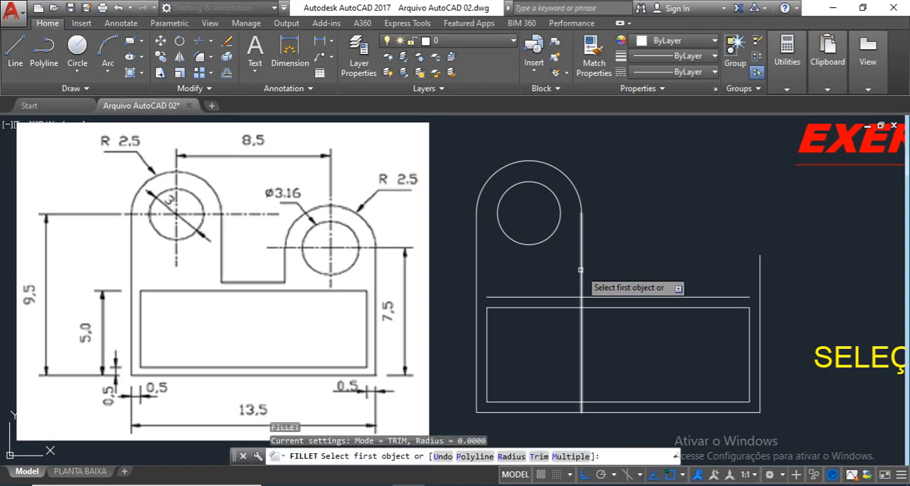
{"action": "left_click", "coordinate": [581, 268]}
{"action": "left_click", "coordinate": [596, 297]}
{"action": "key", "text": "Escape"}
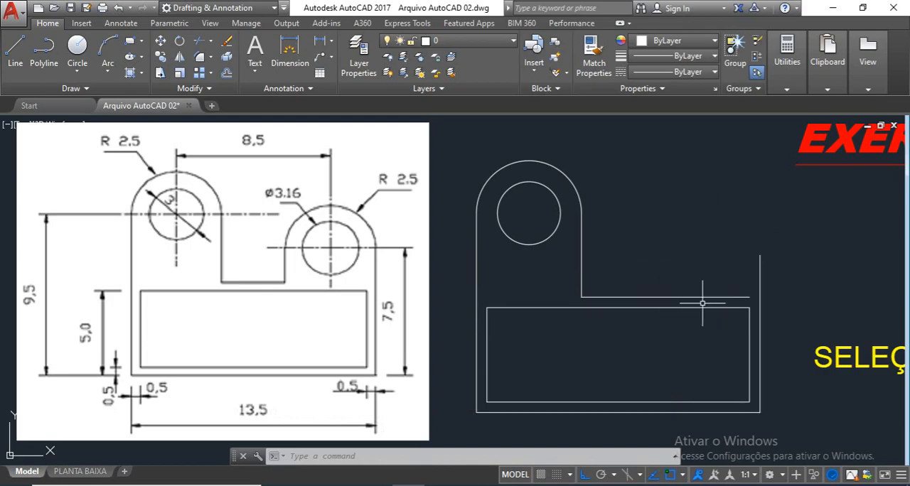
{"action": "type", "text": "\""}
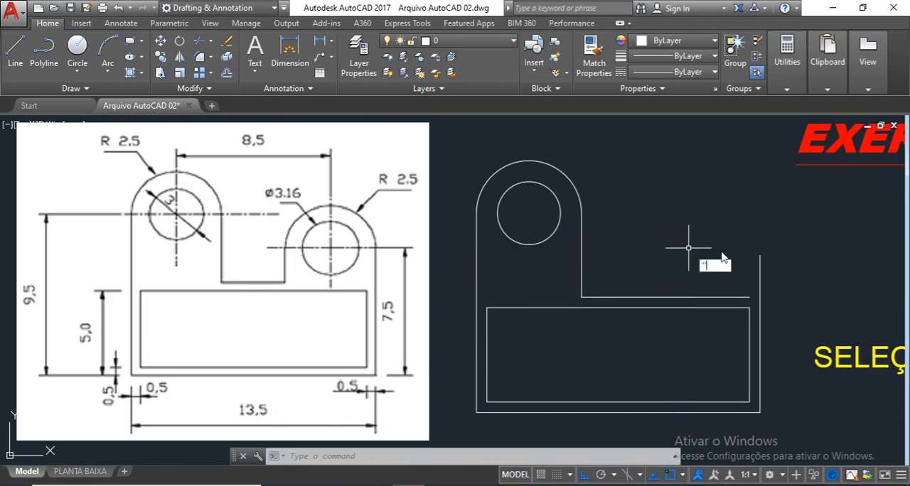
{"action": "key", "text": "Escape"}
{"action": "key", "text": "Escape"}
{"action": "key", "text": "Escape"}
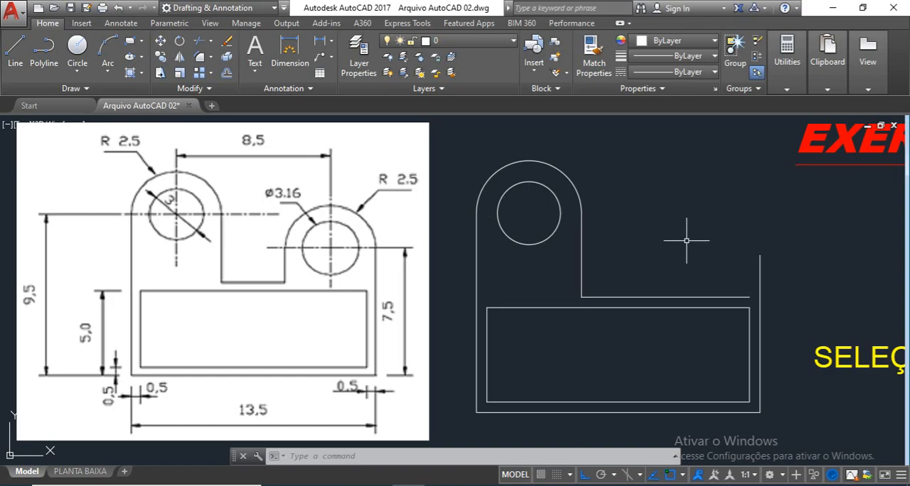
Step: Draw a line 5 units leftward from the outer contour's right vertical upper end, continuing straight down perpendicular to the horizontal line below
{"action": "type", "text": "l"}
{"action": "key", "text": "Return"}
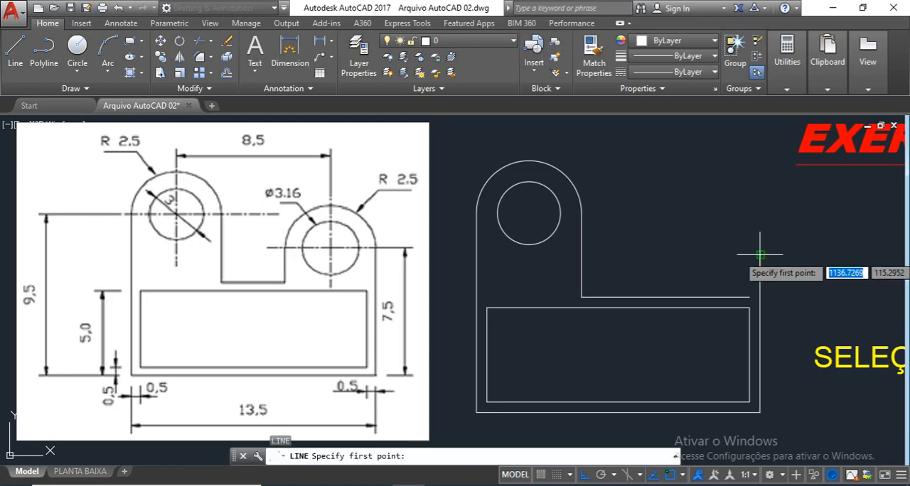
{"action": "left_click", "coordinate": [759, 254]}
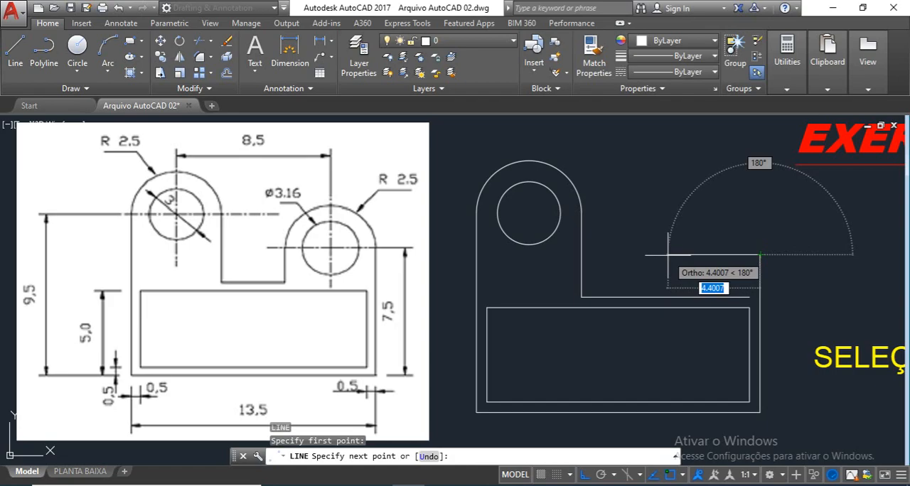
{"action": "type", "text": "5"}
{"action": "key", "text": "Return"}
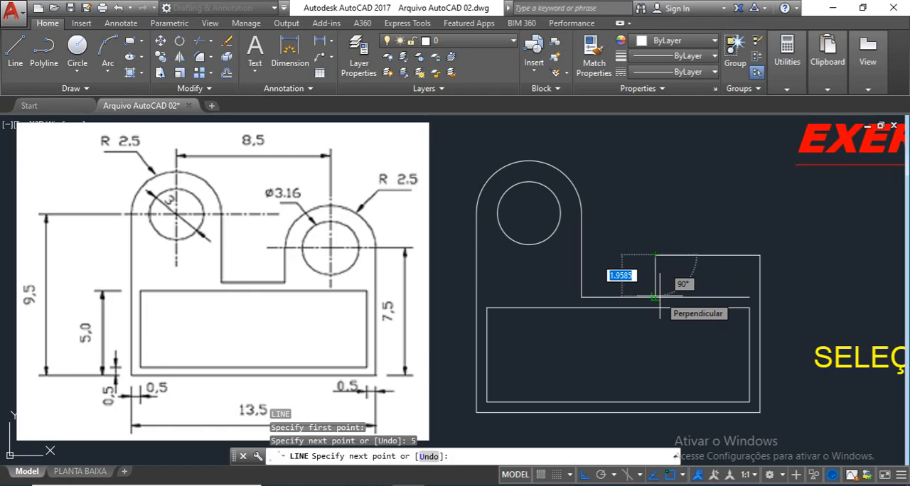
{"action": "left_click", "coordinate": [658, 296]}
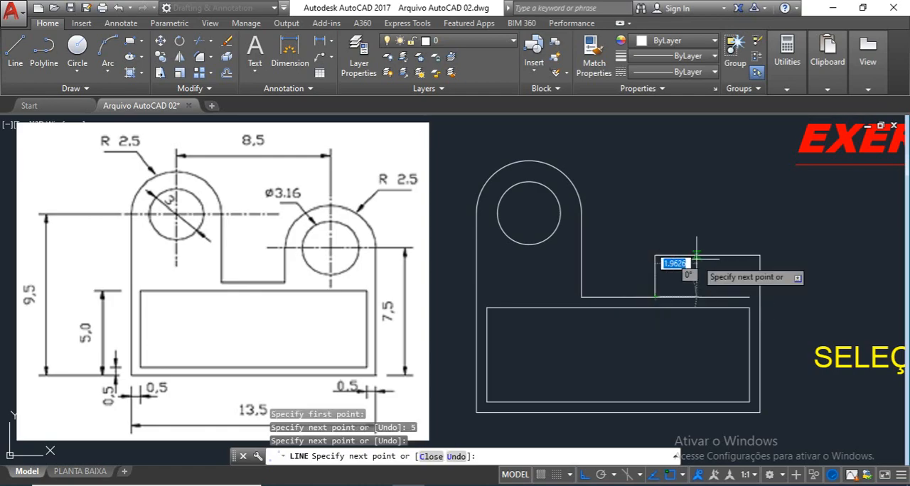
{"action": "key", "text": "Return"}
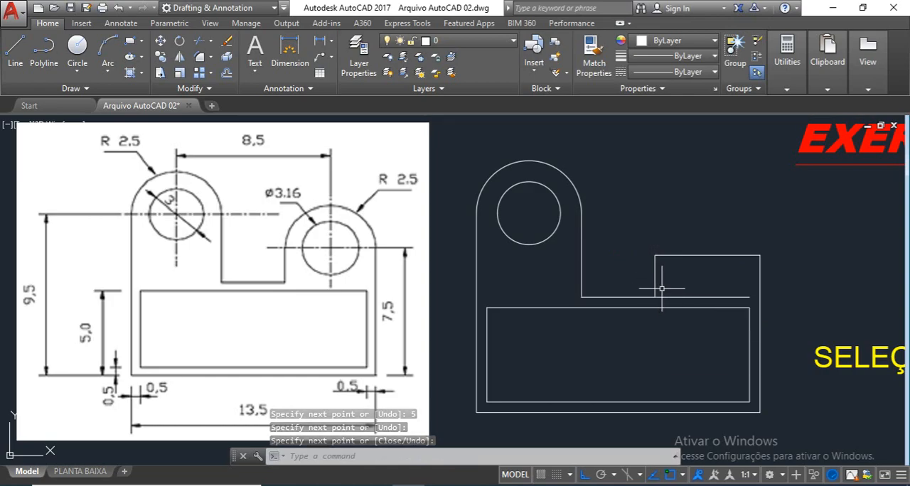
Step: Join the notch's horizontal line with the new short vertical line in a sharp corner using Fillet
{"action": "type", "text": "f"}
{"action": "key", "text": "Return"}
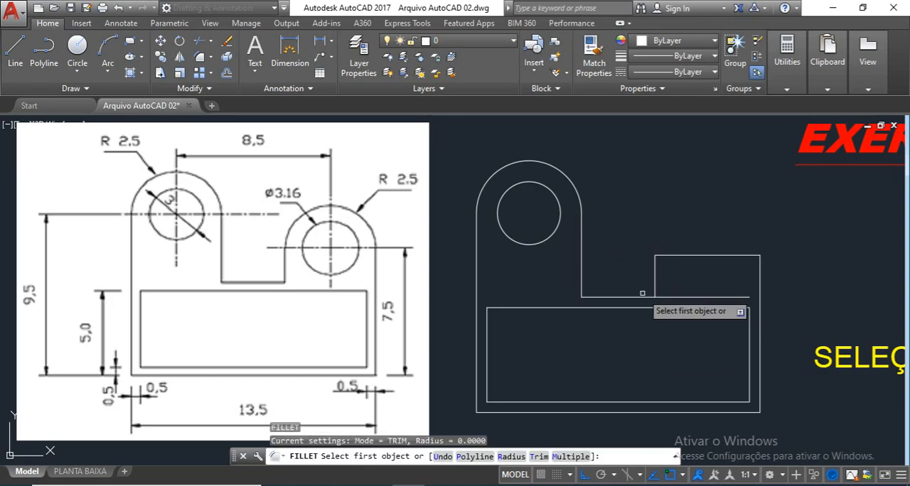
{"action": "left_click", "coordinate": [642, 297]}
{"action": "left_click", "coordinate": [655, 273]}
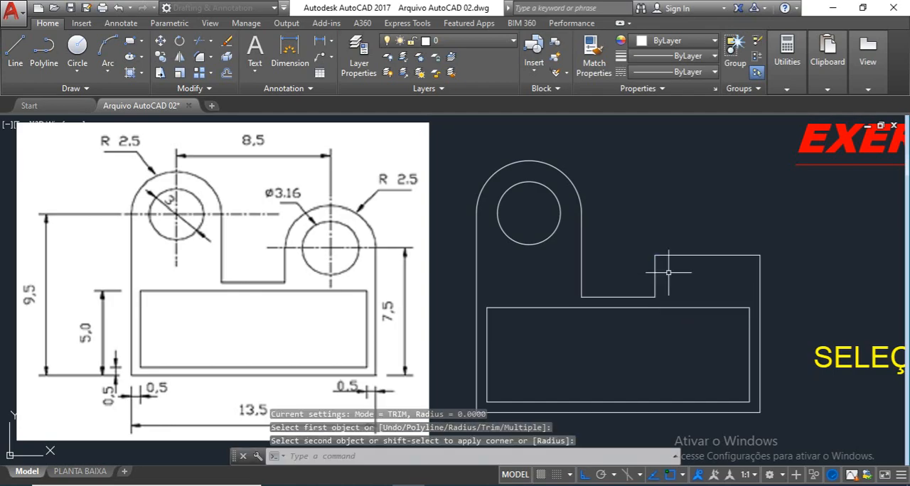
{"action": "key", "text": "Return"}
{"action": "key", "text": "Return"}
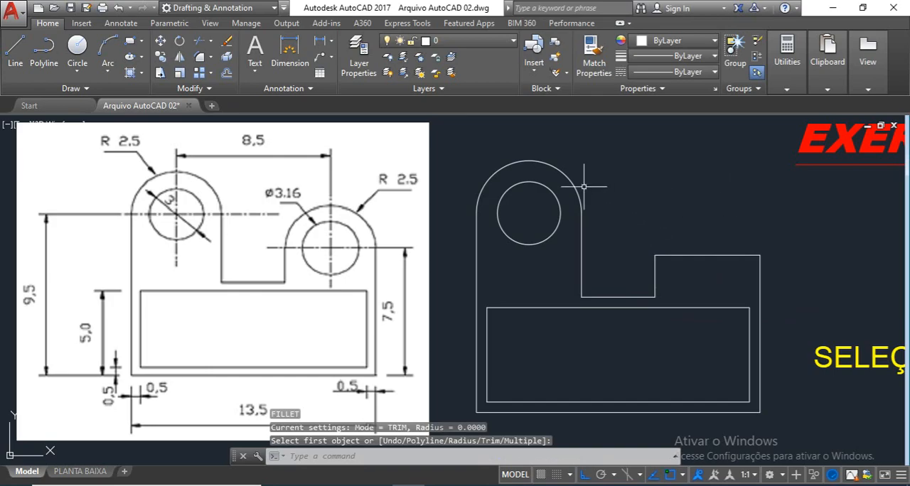
Step: Draw a Start, Center, End arc over the right lug, from its line's right end, centred on the midpoint, to the left end
{"action": "left_click", "coordinate": [111, 74]}
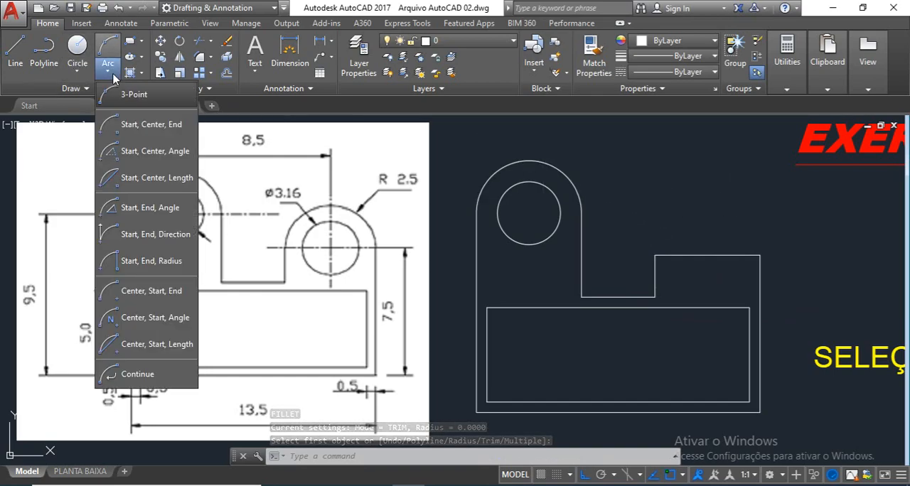
{"action": "left_click", "coordinate": [151, 125]}
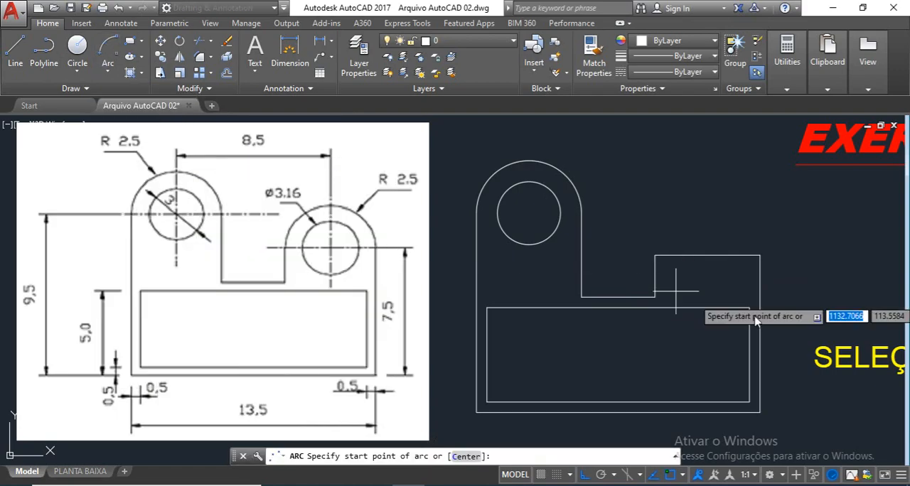
{"action": "left_click", "coordinate": [112, 68]}
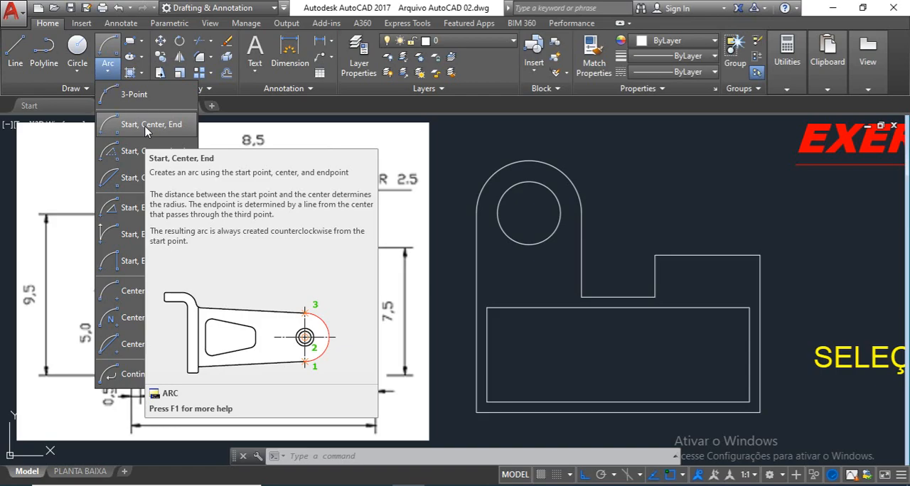
{"action": "left_click", "coordinate": [146, 126]}
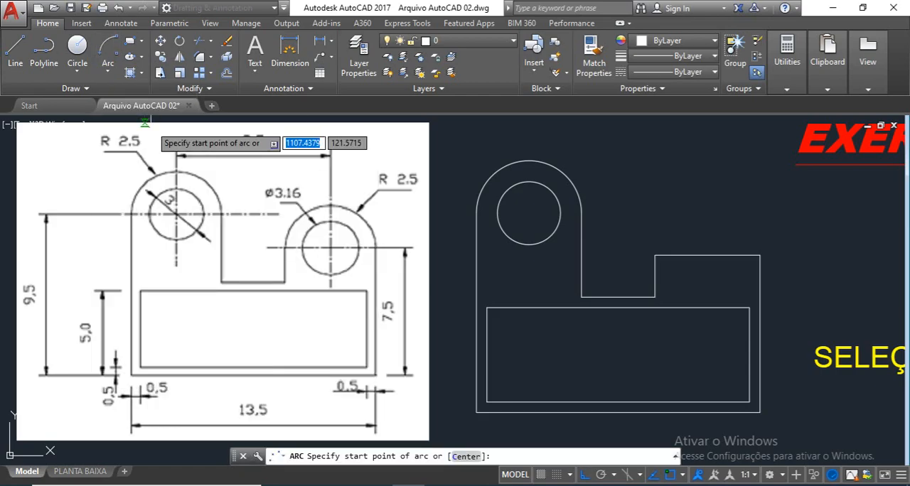
{"action": "left_click", "coordinate": [758, 254]}
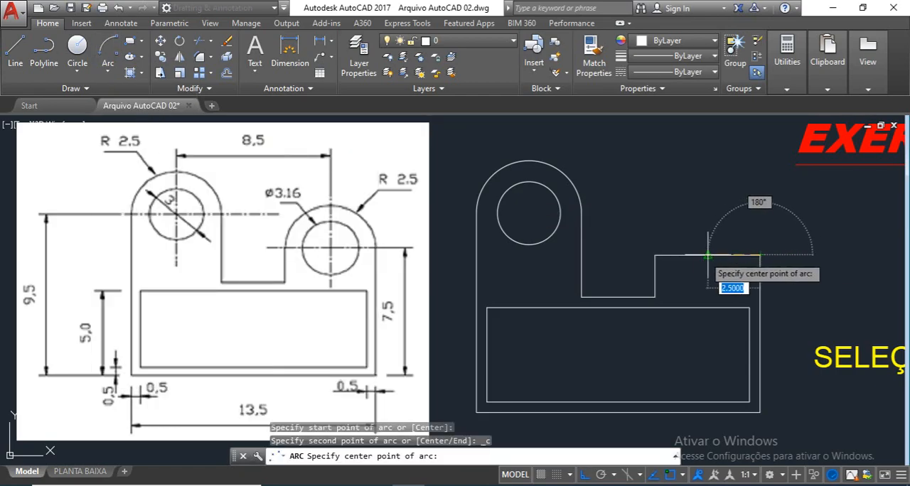
{"action": "left_click", "coordinate": [708, 254]}
{"action": "left_click", "coordinate": [653, 253]}
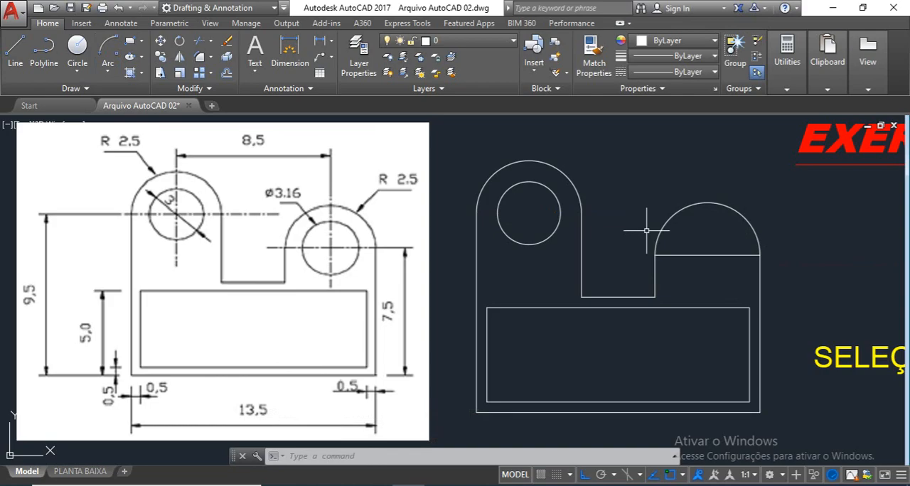
{"action": "type", "text": "c"}
{"action": "key", "text": "Return"}
{"action": "left_click", "coordinate": [708, 256]}
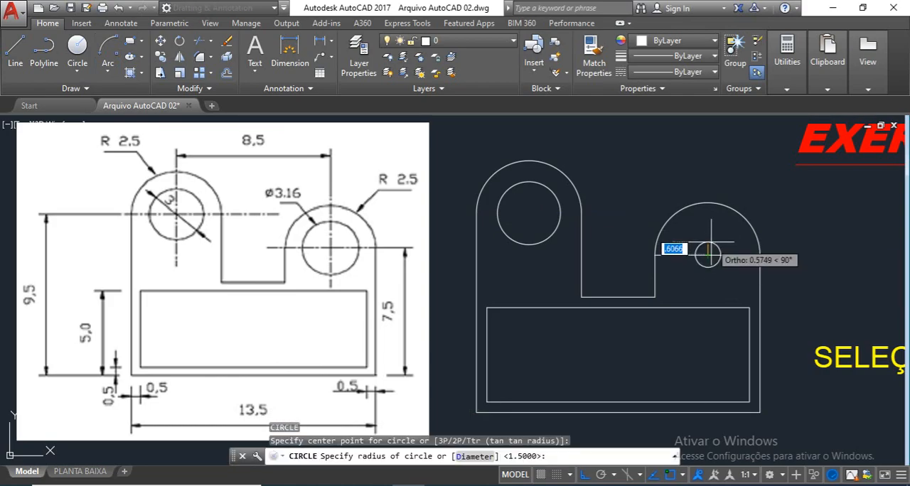
{"action": "key", "text": "Escape"}
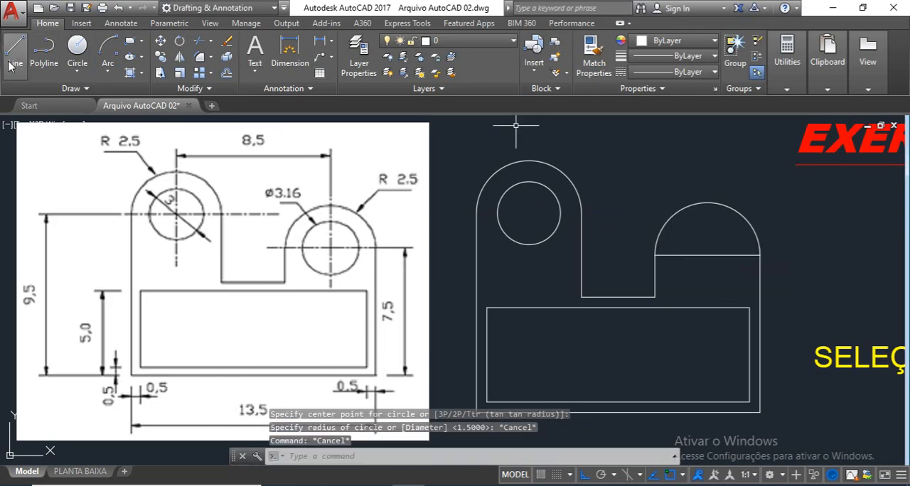
Step: Draw a circle of diameter 3.16 centred on the midpoint of the right lug's horizontal line
{"action": "left_click", "coordinate": [78, 71]}
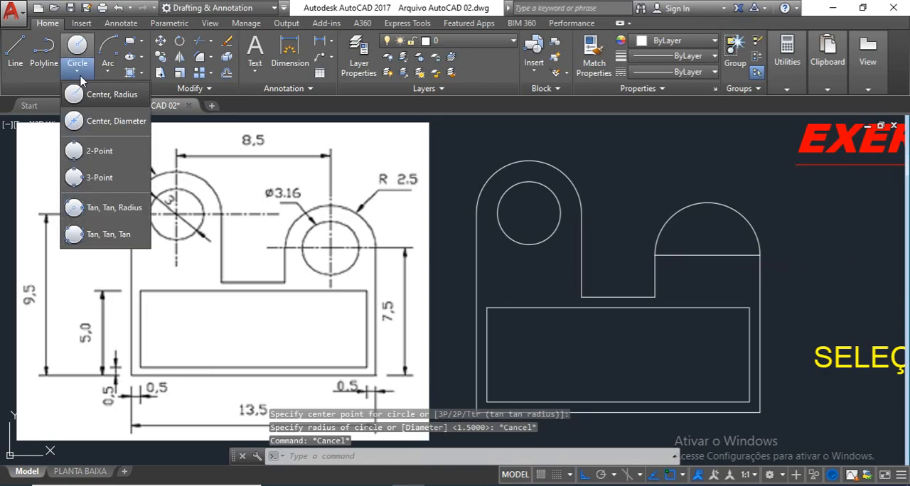
{"action": "left_click", "coordinate": [114, 122]}
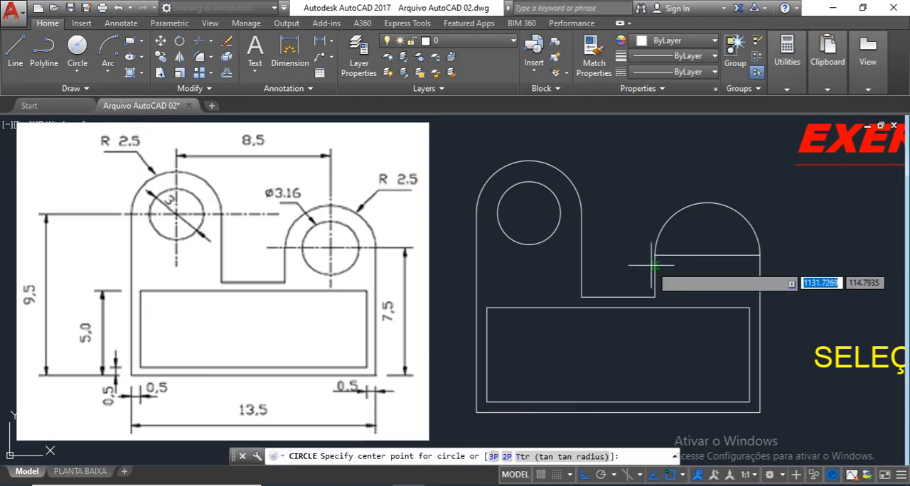
{"action": "left_click", "coordinate": [708, 254]}
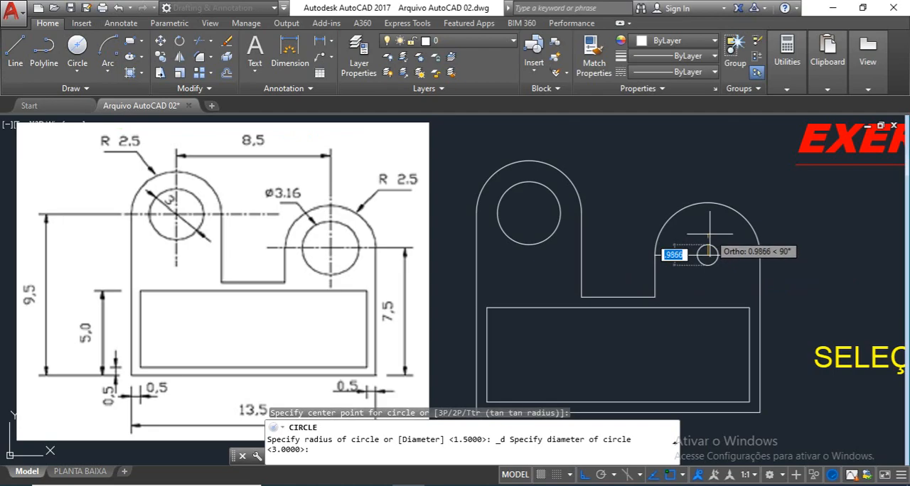
{"action": "type", "text": "3.16"}
{"action": "key", "text": "Return"}
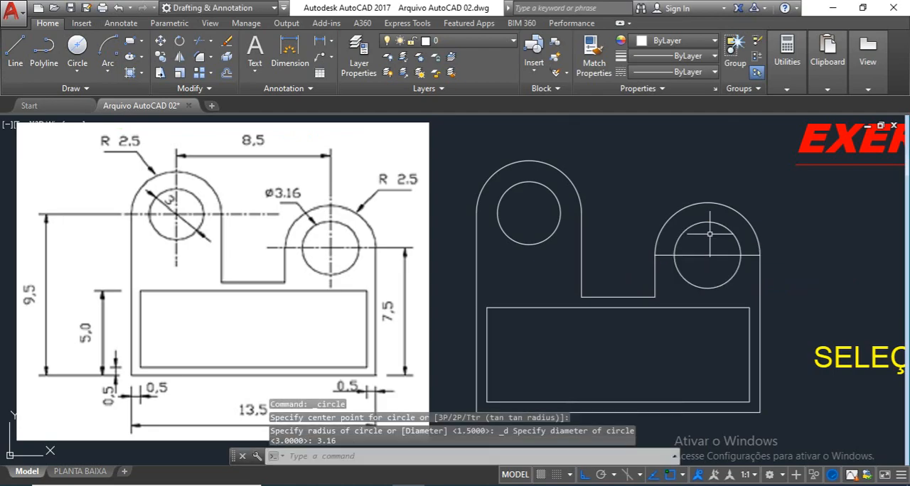
Step: Erase the horizontal line crossing the right lug's circle
{"action": "left_click", "coordinate": [711, 274]}
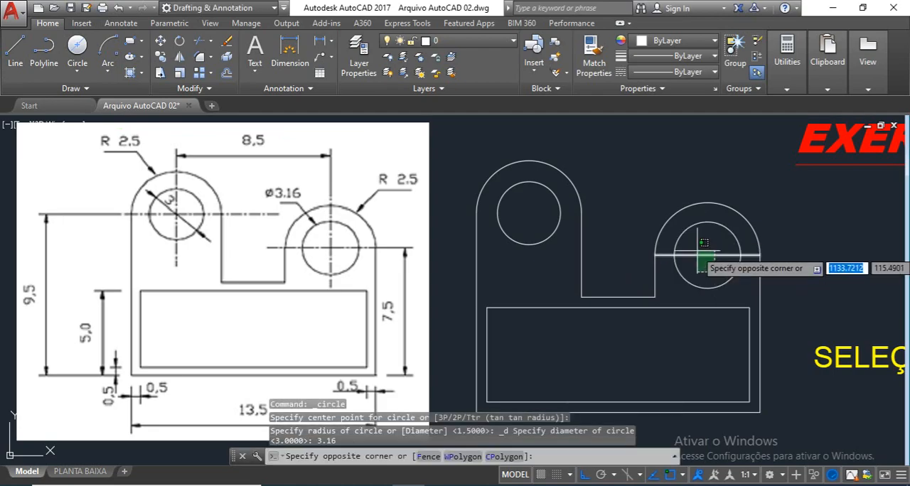
{"action": "left_click", "coordinate": [704, 244]}
{"action": "key", "text": "Delete"}
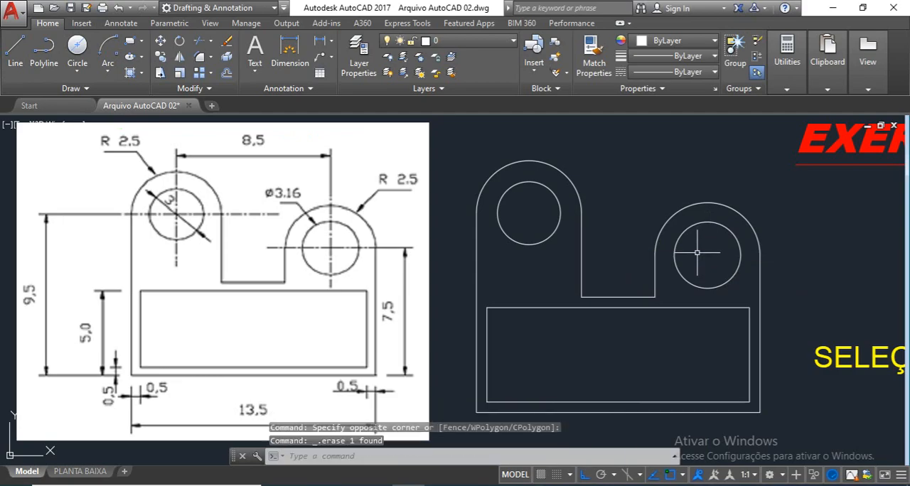
Step: Open the SELEÇÃO text for editing and add an indented entry "Line (L)" beneath the heading
{"action": "mouse_move", "coordinate": [702, 256]}
{"action": "middle_mouse_down"}
{"action": "mouse_move", "coordinate": [588, 252]}
{"action": "mouse_move", "coordinate": [529, 263]}
{"action": "middle_mouse_up"}
{"action": "scroll", "coordinate": [590, 252], "scroll_direction": "down", "scroll_amount": 2}
{"action": "scroll", "coordinate": [589, 256], "scroll_direction": "up", "scroll_amount": 2}
{"action": "mouse_move", "coordinate": [473, 243]}
{"action": "middle_mouse_down"}
{"action": "mouse_move", "coordinate": [541, 225]}
{"action": "mouse_move", "coordinate": [497, 239]}
{"action": "middle_mouse_up"}
{"action": "scroll", "coordinate": [524, 228], "scroll_direction": "down", "scroll_amount": 2}
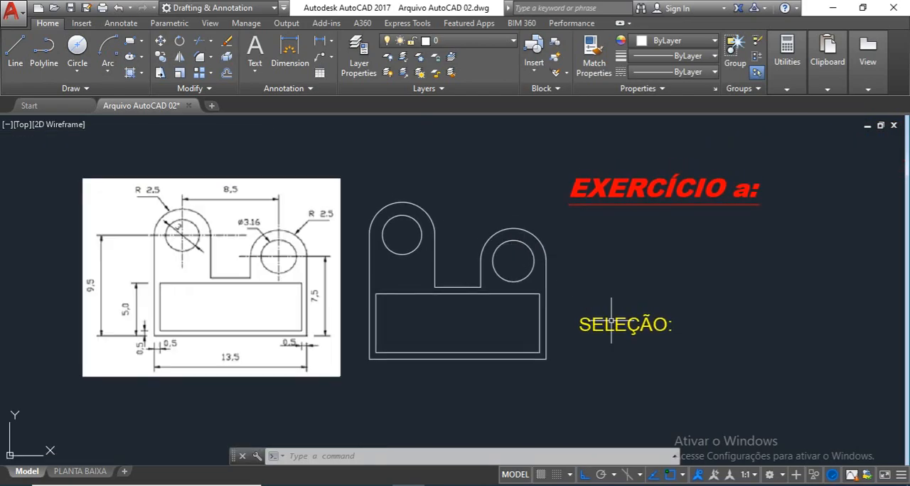
{"action": "double_click", "coordinate": [610, 320]}
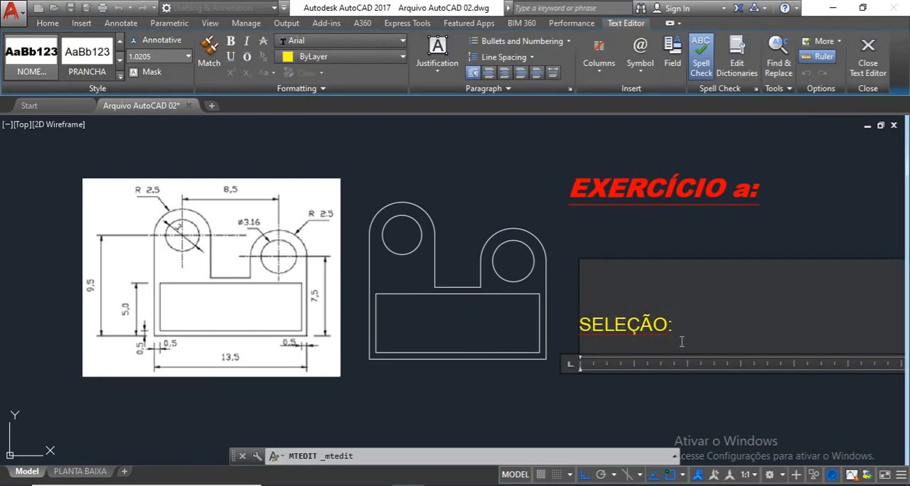
{"action": "type", "text": "Line (l)"}
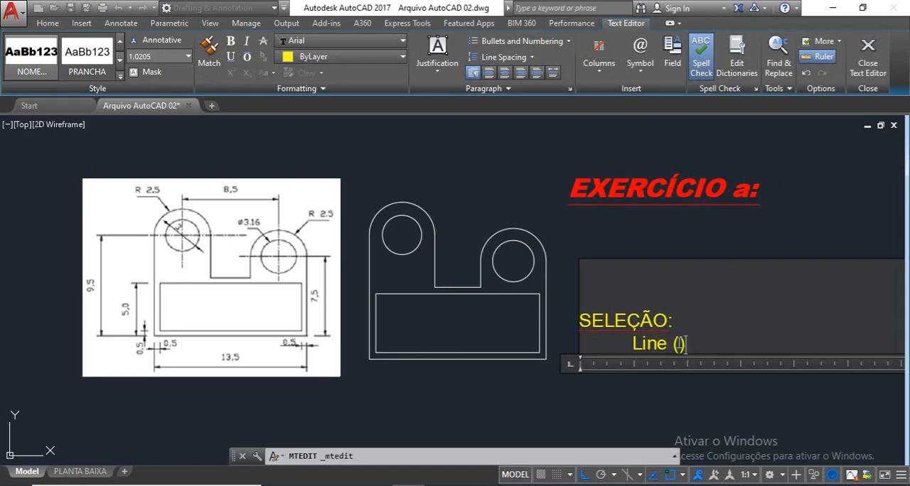
{"action": "type", "text": "L"}
{"action": "key", "text": "Return"}
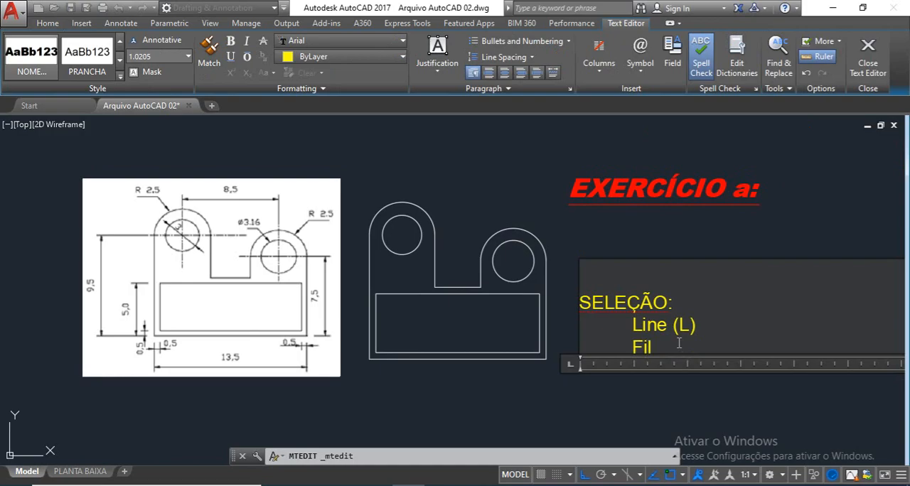
Step: Add the entry "Fillet (F)" below "Line (L)" in the SELEÇÃO list
{"action": "type", "text": "Fillt"}
{"action": "key", "text": "BackSpace"}
{"action": "type", "text": "et"}
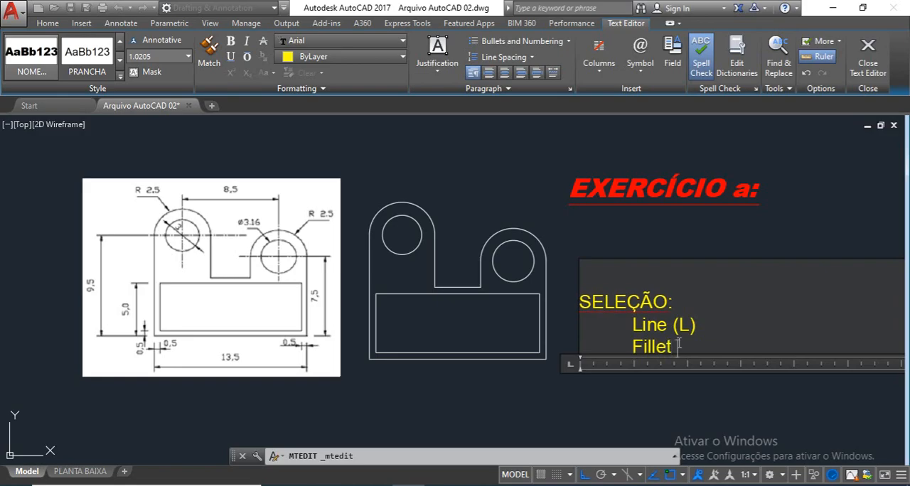
{"action": "type", "text": " (F)"}
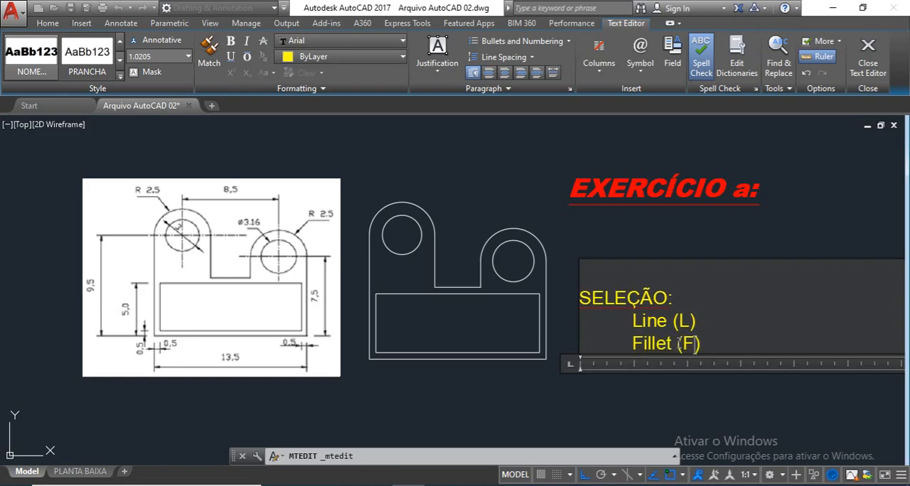
{"action": "key", "text": "Return"}
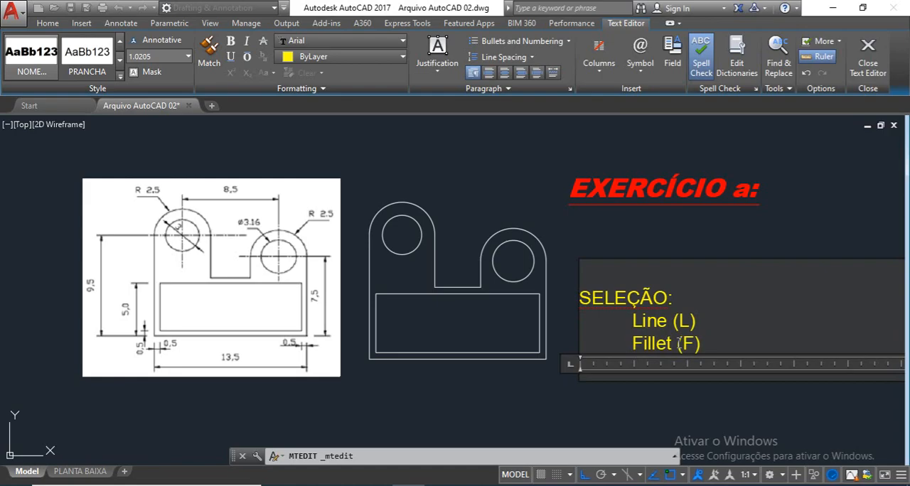
Step: Add an indented entry "Circle (C)" below "Fillet (F)" in the SELEÇÃO list
{"action": "key", "text": "Tab"}
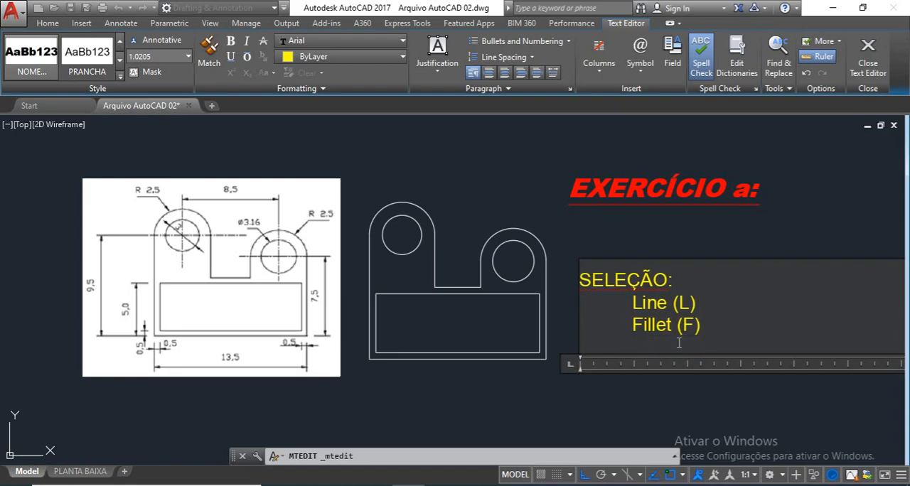
{"action": "type", "text": "Cicl"}
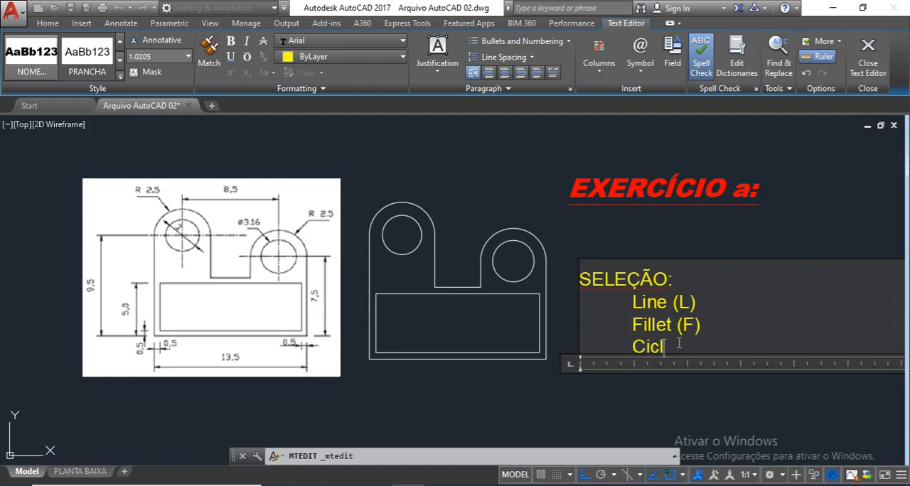
{"action": "type", "text": "re"}
{"action": "type", "text": " ()"}
{"action": "type", "text": "C"}
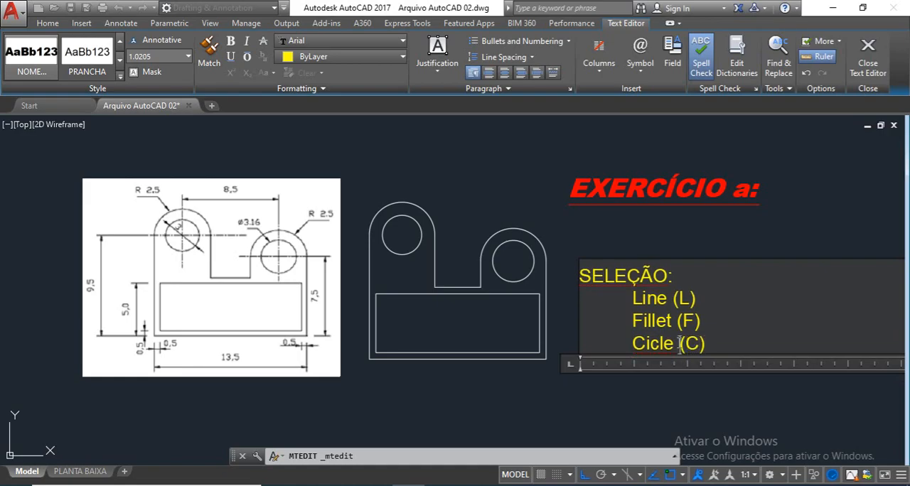
{"action": "type", "text": "r"}
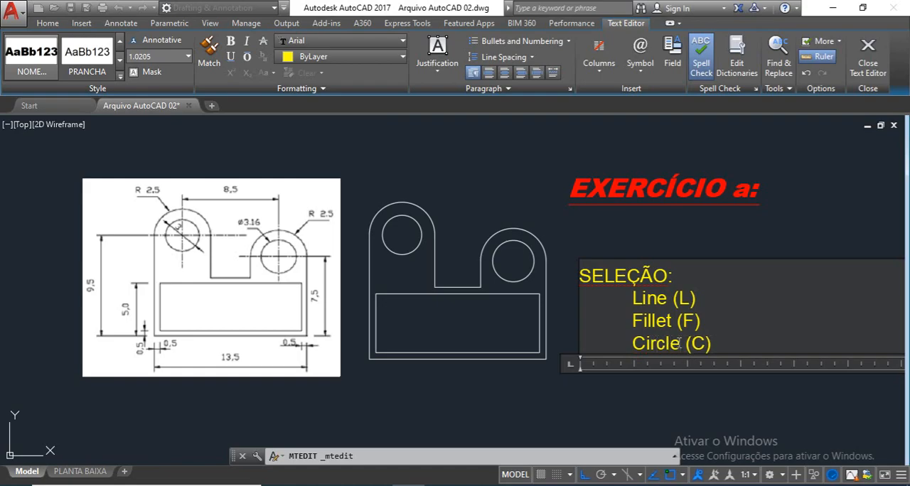
{"action": "key", "text": "Return"}
{"action": "key", "text": "Return"}
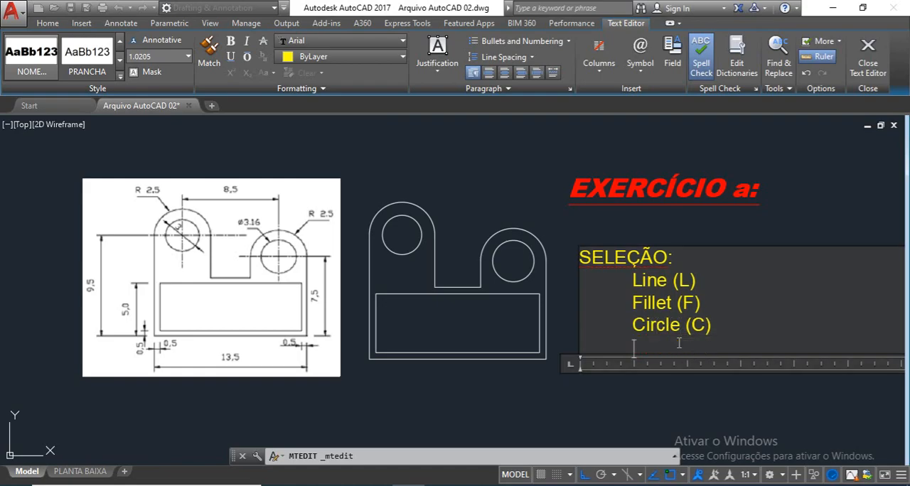
Step: Add the entry "Arc (A)" below "Circle (C)" in the SELEÇÃO list
{"action": "type", "text": "Arc ()"}
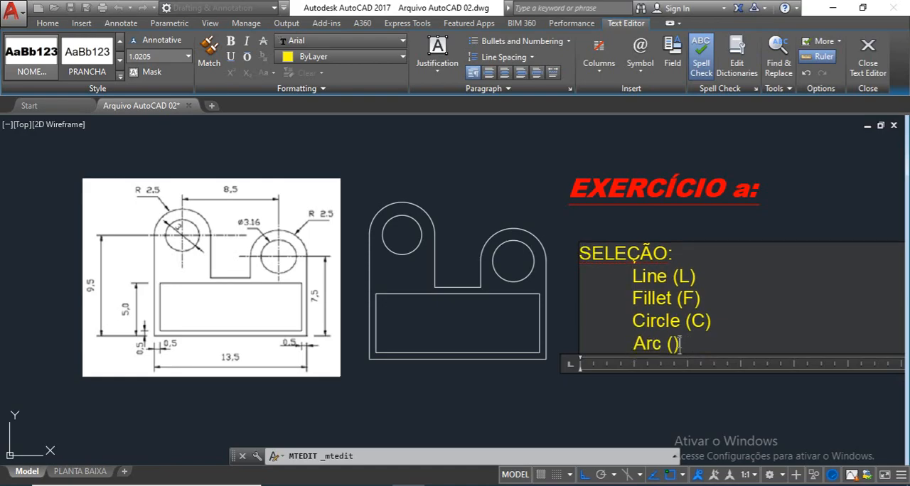
{"action": "key", "text": "Left"}
{"action": "type", "text": "A)"}
{"action": "key", "text": "Return"}
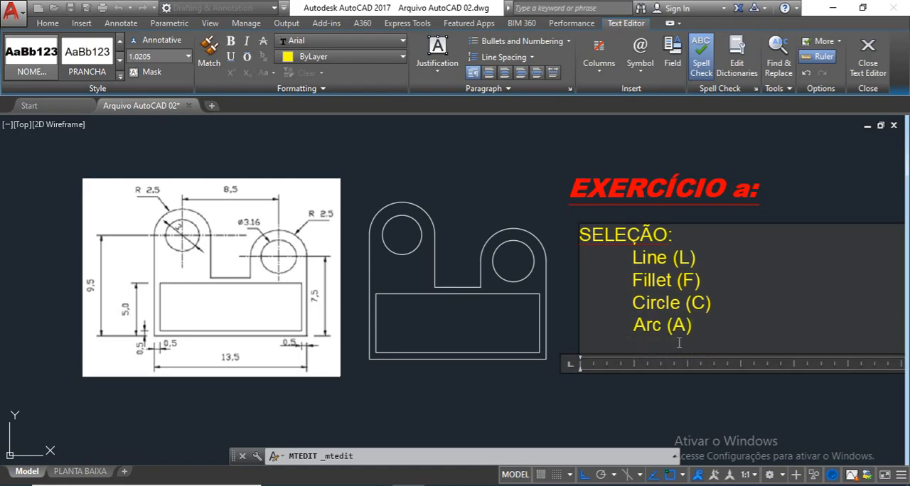
Step: Add the entry "Trim (TR) - 2 enteres" below "Arc (A)" in the SELEÇÃO list
{"action": "type", "text": "Trim ()TR"}
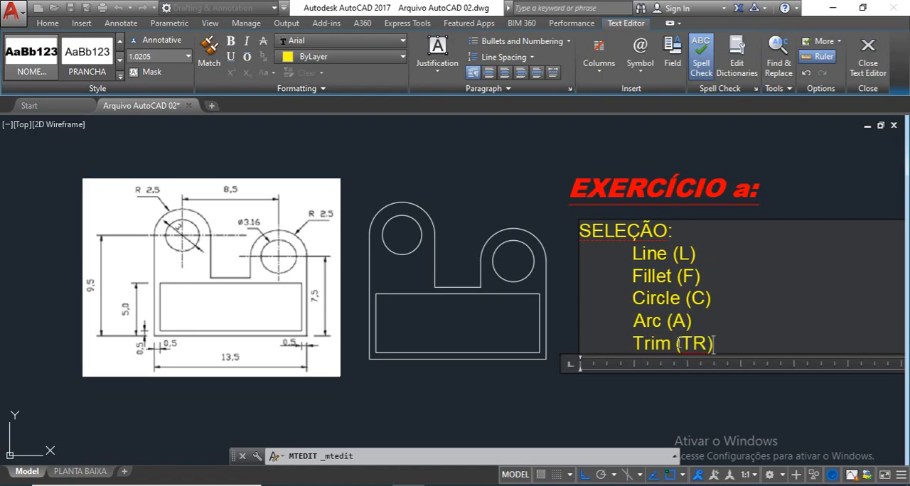
{"action": "type", "text": " - 2 eteres"}
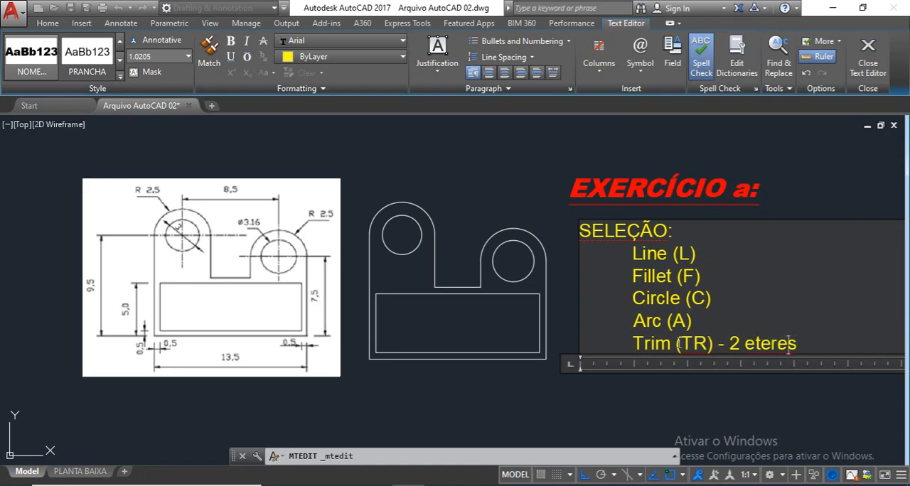
{"action": "key", "text": "Delete"}
{"action": "type", "text": "n"}
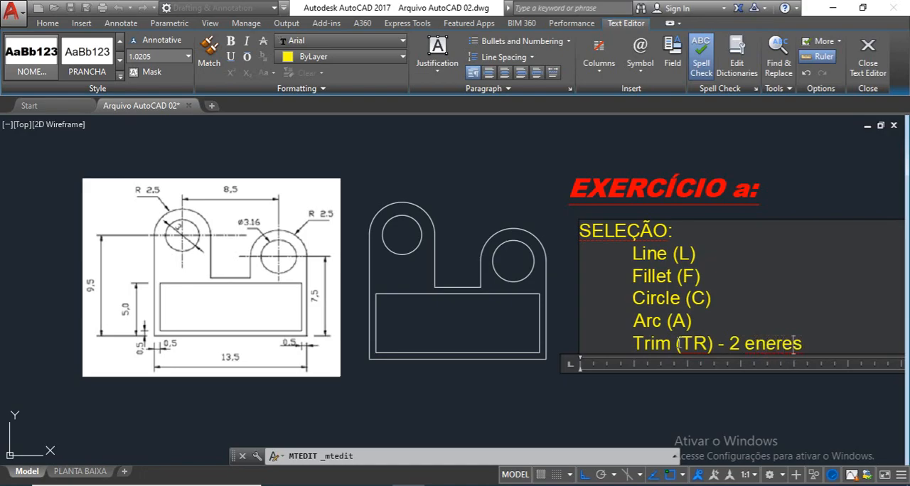
{"action": "type", "text": "t"}
{"action": "key", "text": "Return"}
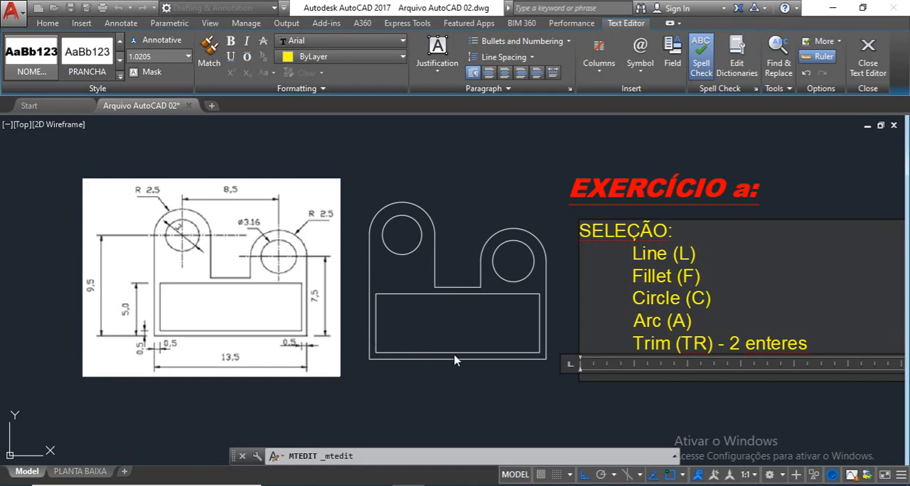
{"action": "key", "text": "Return"}
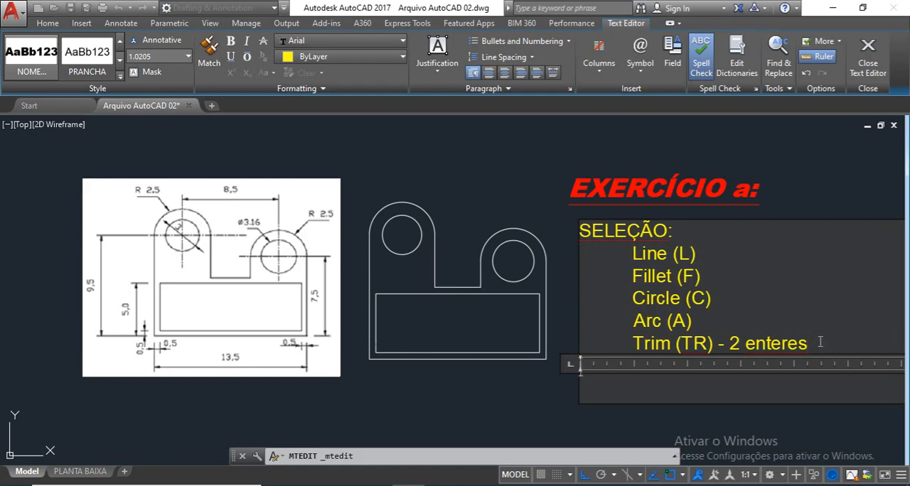
Step: Move the "Arc (A)" entry directly below "Line (L)" and indent "Fillet (F)" to align with the other entries
{"action": "left_click_drag", "start_coordinate": [698, 322], "coordinate": [634, 320]}
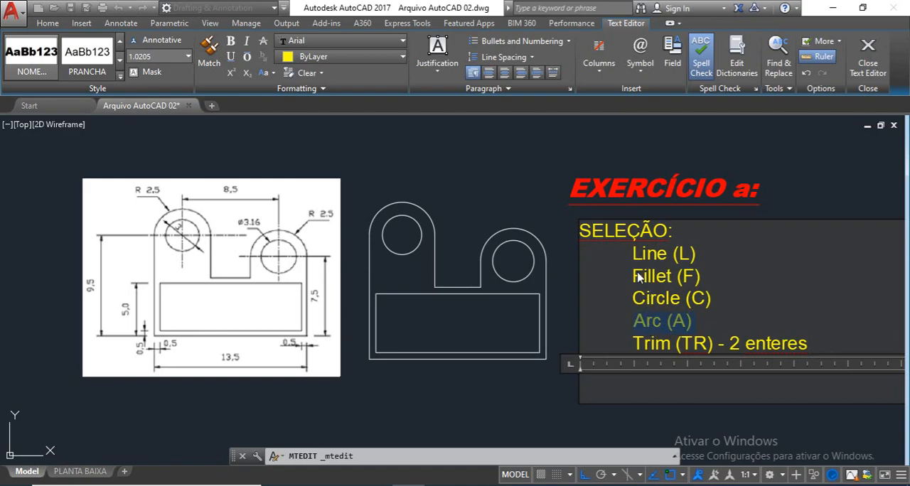
{"action": "left_click_drag", "start_coordinate": [637, 278], "coordinate": [645, 285]}
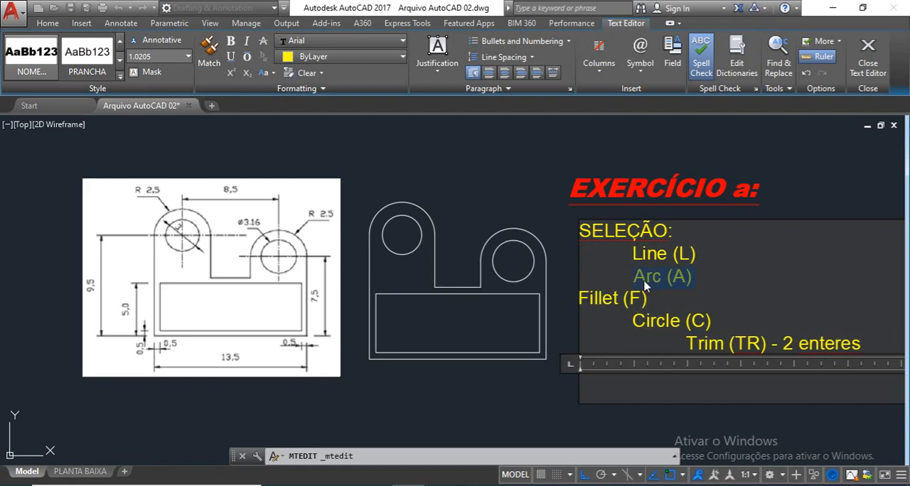
{"action": "left_click", "coordinate": [590, 295]}
{"action": "key", "text": "Tab"}
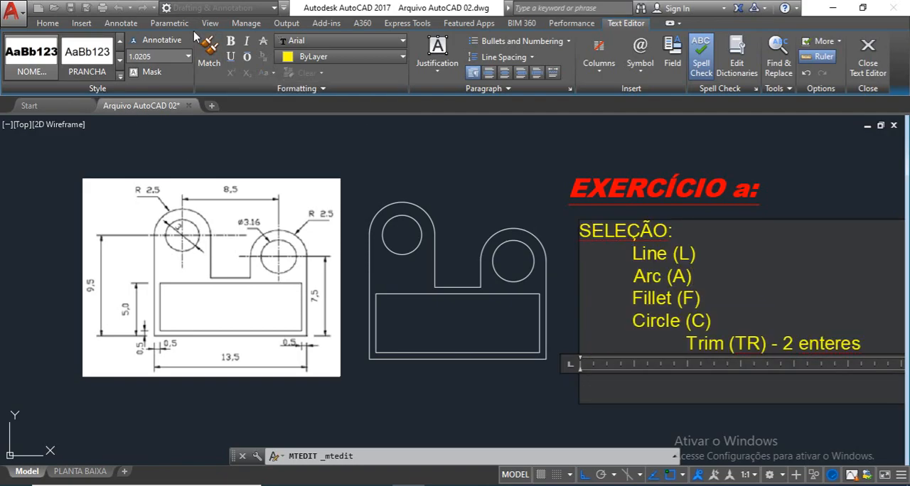
{"action": "left_click", "coordinate": [47, 23]}
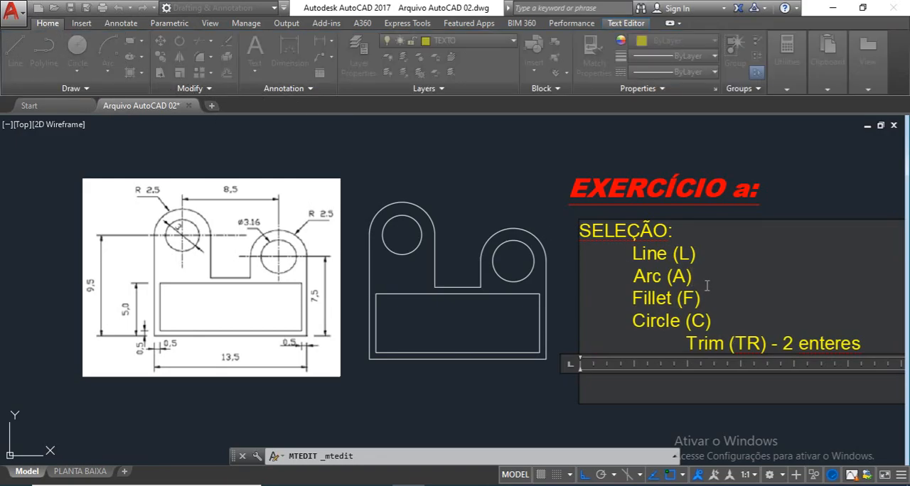
Step: Move "Circle (C)" above "Fillet (F)" on its own line and remove the extra blank line and indent before "Trim (TR)"
{"action": "left_click_drag", "start_coordinate": [712, 321], "coordinate": [611, 329]}
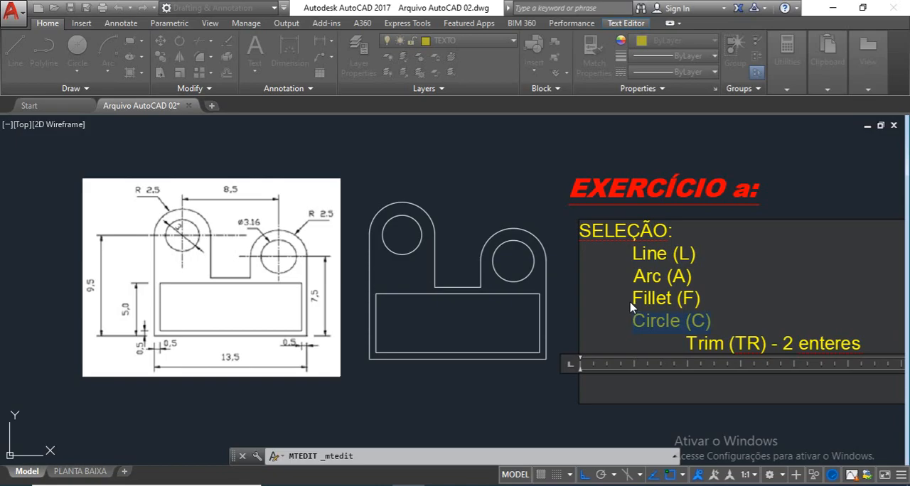
{"action": "left_click_drag", "start_coordinate": [633, 302], "coordinate": [632, 300]}
{"action": "left_click", "coordinate": [714, 300]}
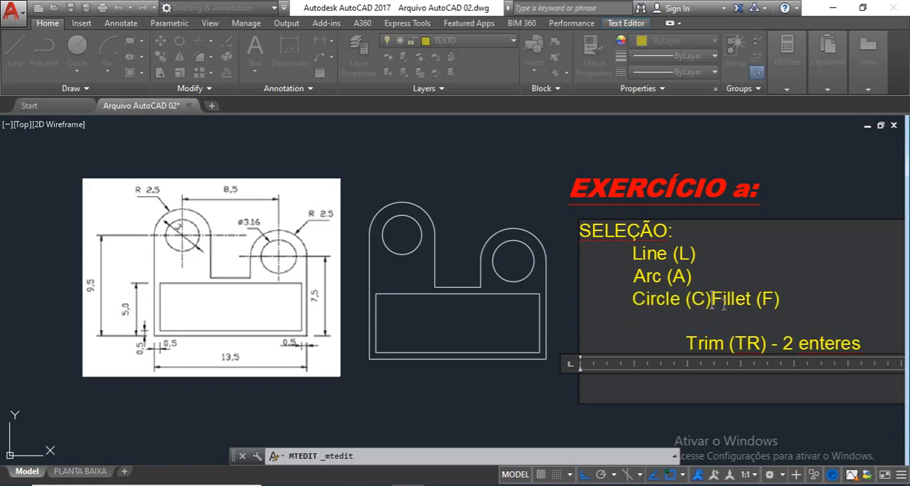
{"action": "key", "text": "Return"}
{"action": "key", "text": "Tab"}
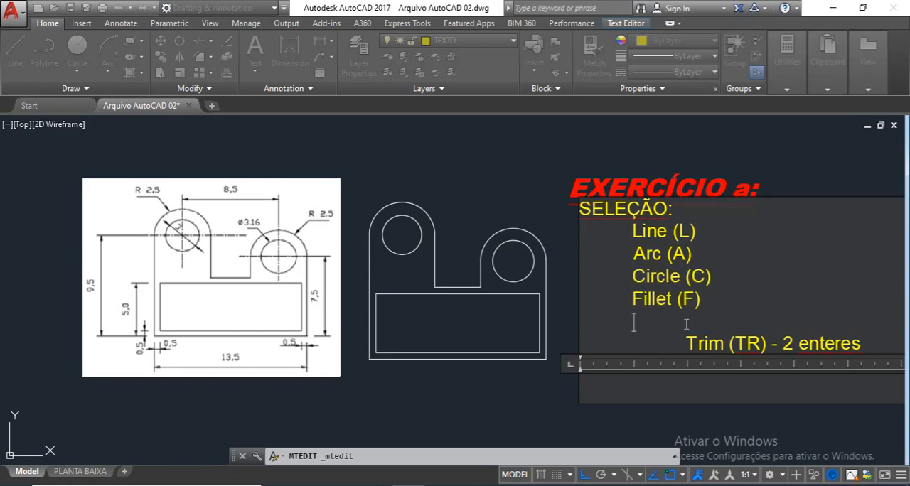
{"action": "key", "text": "Delete"}
{"action": "key", "text": "Delete"}
{"action": "key", "text": "Delete"}
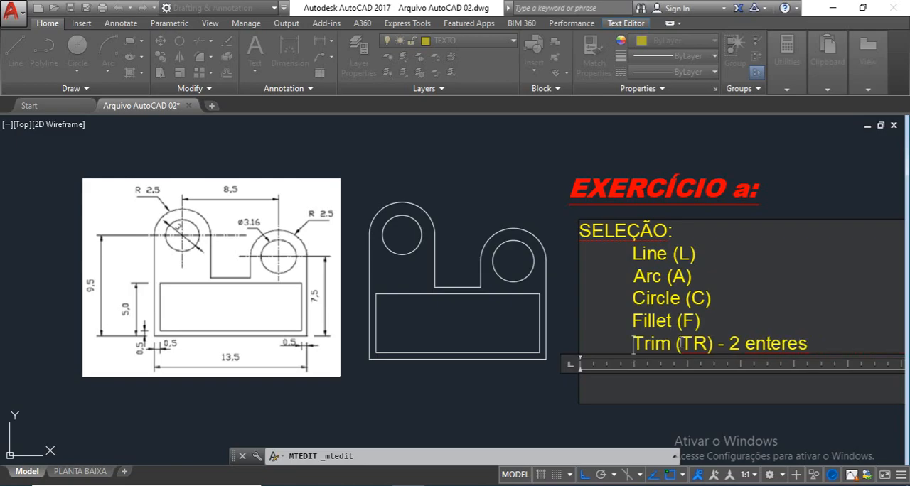
Step: Add the entry "Offset (O)" below "Trim (TR) - 2 enteres" and finish editing the text
{"action": "left_click", "coordinate": [815, 345]}
{"action": "key", "text": "Return"}
{"action": "type", "text": "O"}
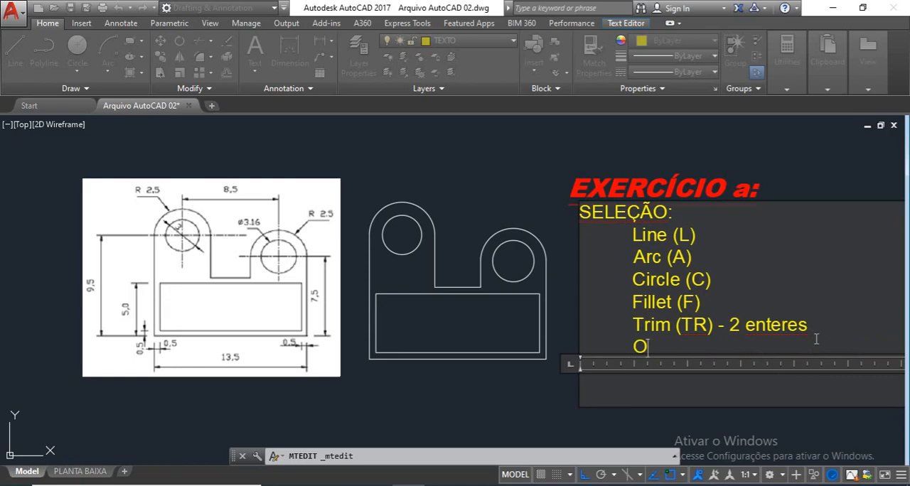
{"action": "type", "text": "fftesd"}
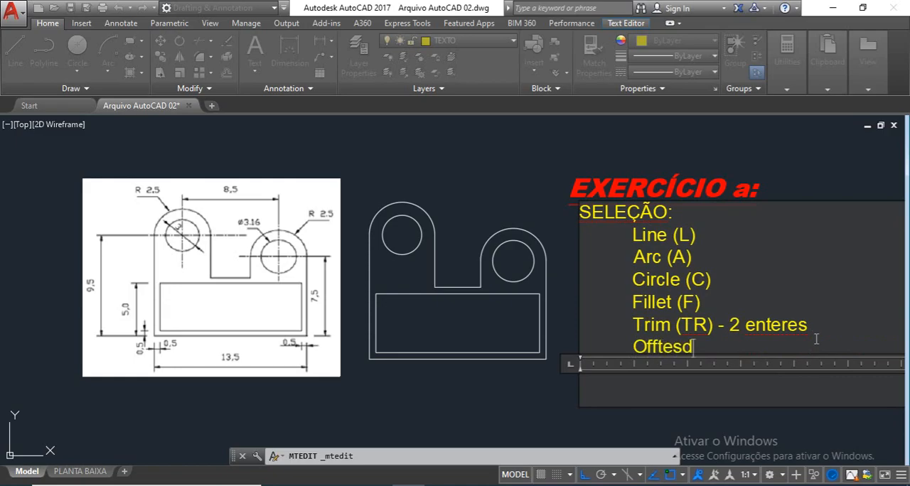
{"action": "key", "text": "BackSpace"}
{"action": "key", "text": "BackSpace"}
{"action": "key", "text": "BackSpace"}
{"action": "key", "text": "BackSpace"}
{"action": "type", "text": "set ()"}
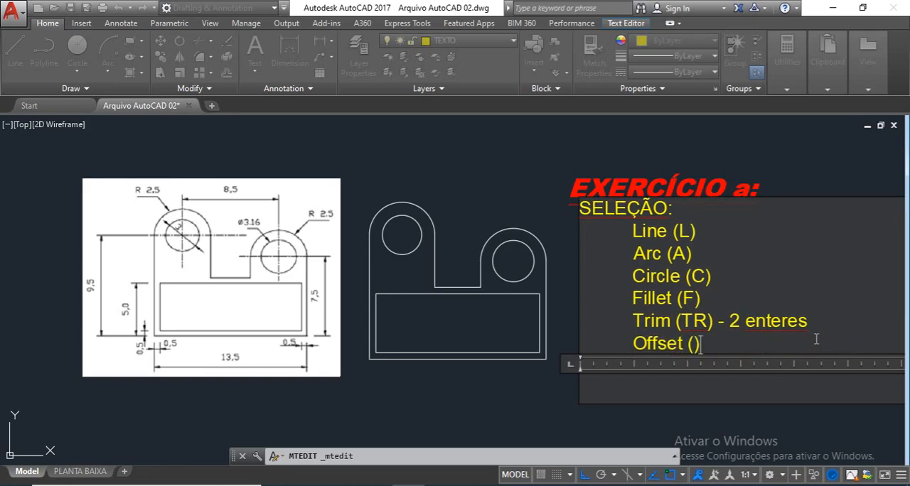
{"action": "type", "text": "O"}
{"action": "key", "text": "Return"}
{"action": "left_click", "coordinate": [765, 130]}
Step: Move the SELEÇÃO text block down so it sits clear below the EXERCÍCIO a title
{"action": "left_click", "coordinate": [702, 392]}
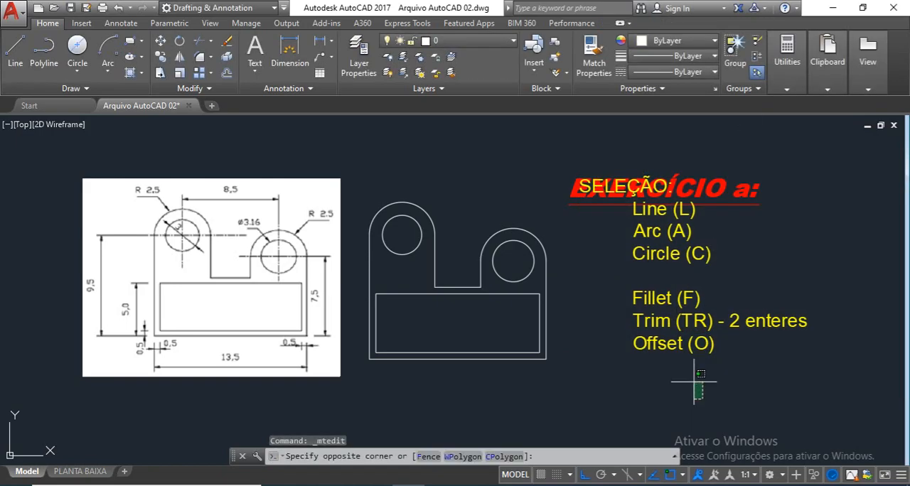
{"action": "left_click", "coordinate": [678, 306]}
{"action": "type", "text": "m"}
{"action": "key", "text": "Return"}
{"action": "left_click", "coordinate": [785, 251]}
{"action": "left_click", "coordinate": [775, 283]}
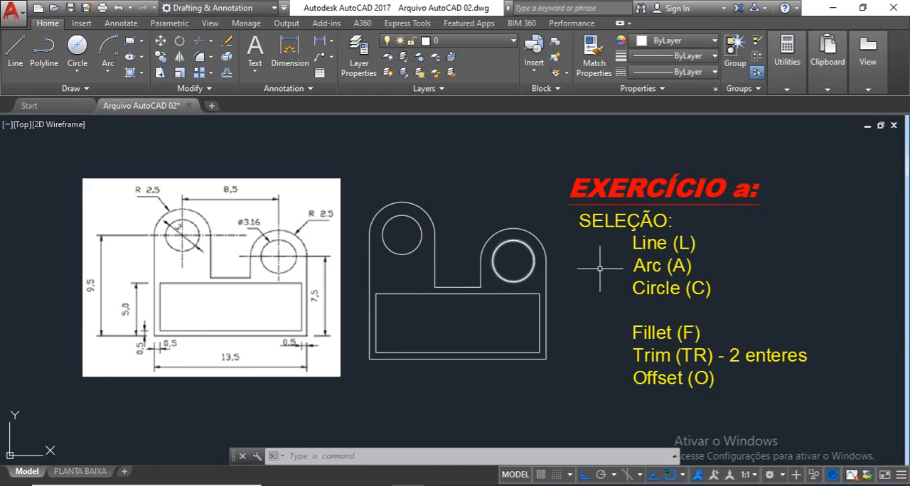
Step: Remove the blank line after "Circle (C)", append "- Raio / Diâmetro" to that entry, and finish editing the text
{"action": "double_click", "coordinate": [726, 286]}
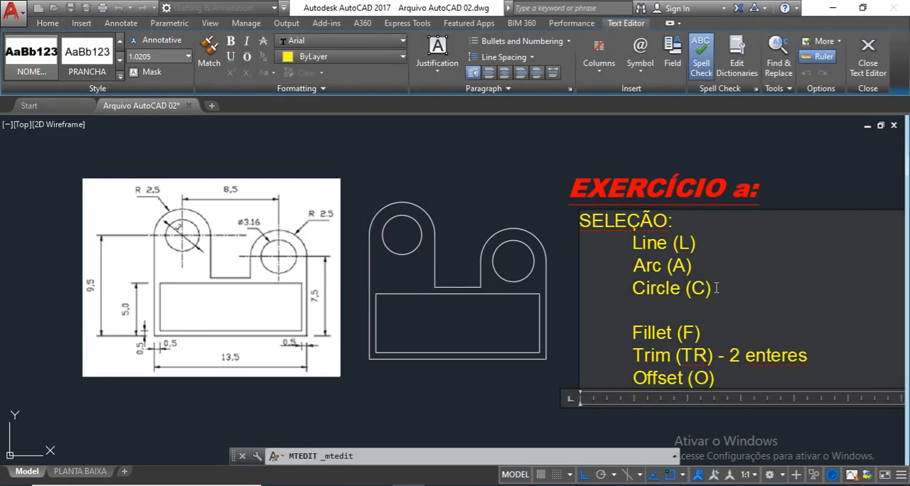
{"action": "key", "text": "Delete"}
{"action": "type", "text": "- Raio /"}
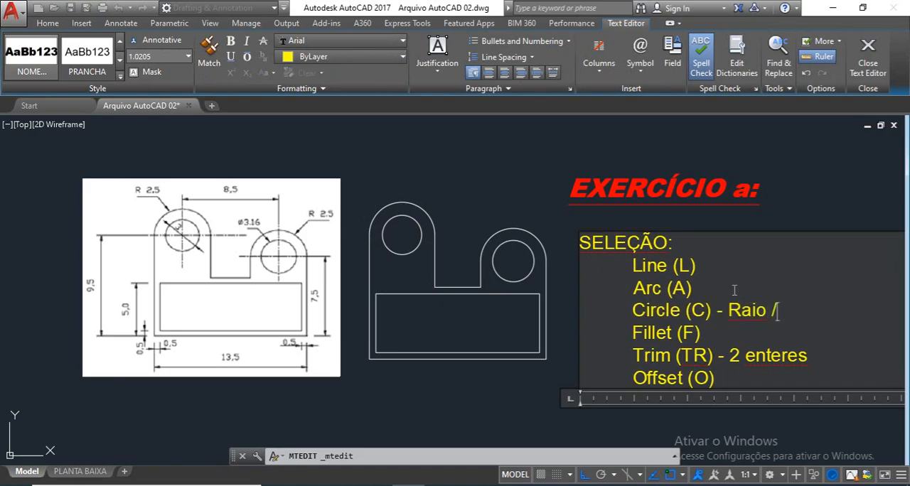
{"action": "type", "text": " Diâmetro"}
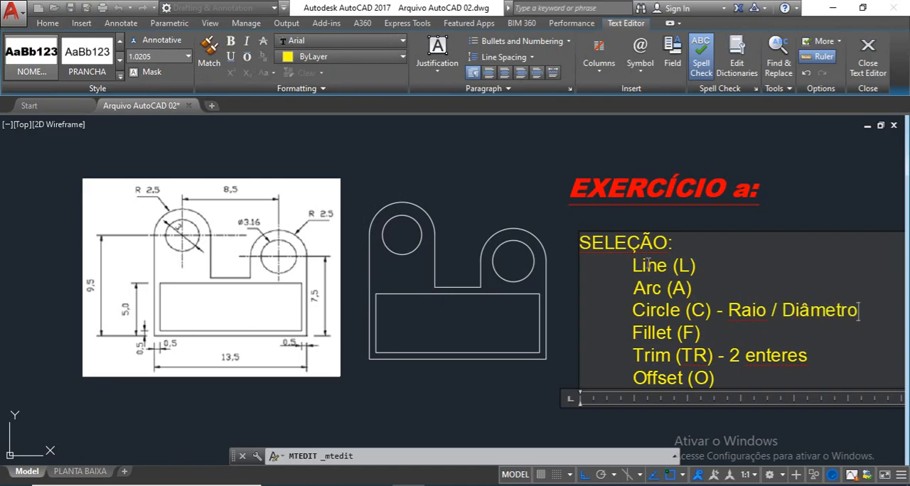
{"action": "left_click", "coordinate": [782, 198]}
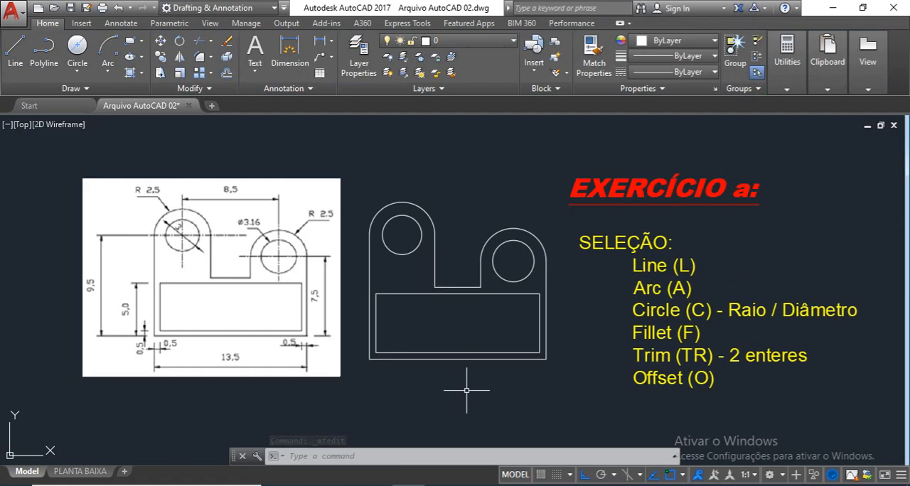
Step: Add the entry "Erase (E)" below "Offset (O)" in the SELEÇÃO text and finish editing
{"action": "key", "text": "Escape"}
{"action": "type", "text": "z"}
{"action": "key", "text": "Return"}
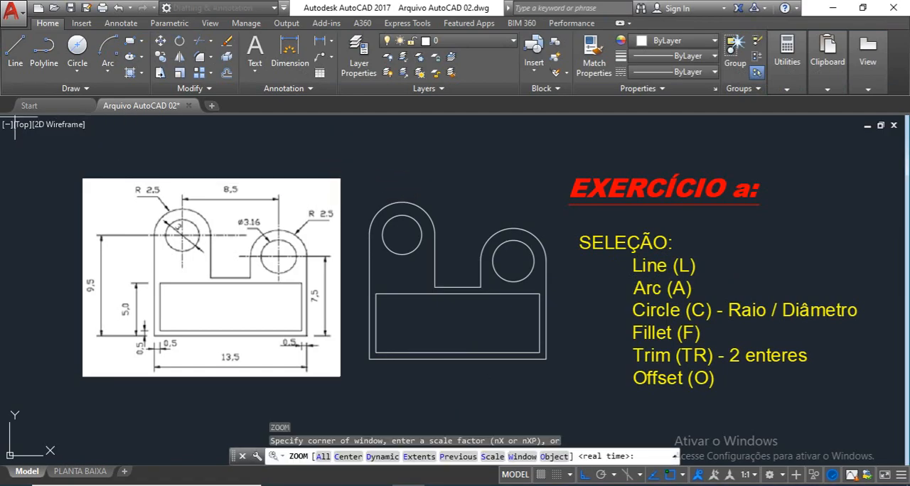
{"action": "left_click", "coordinate": [40, 148]}
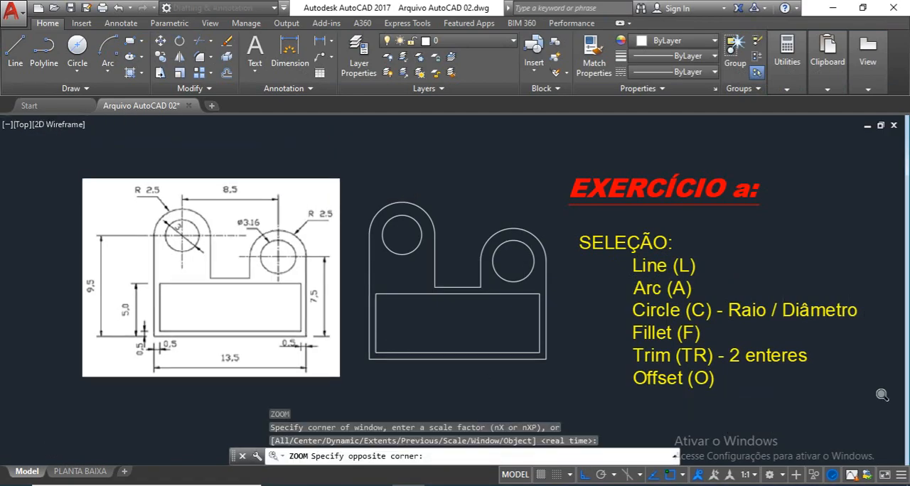
{"action": "left_click", "coordinate": [878, 399]}
{"action": "key", "text": "Escape"}
{"action": "double_click", "coordinate": [725, 405]}
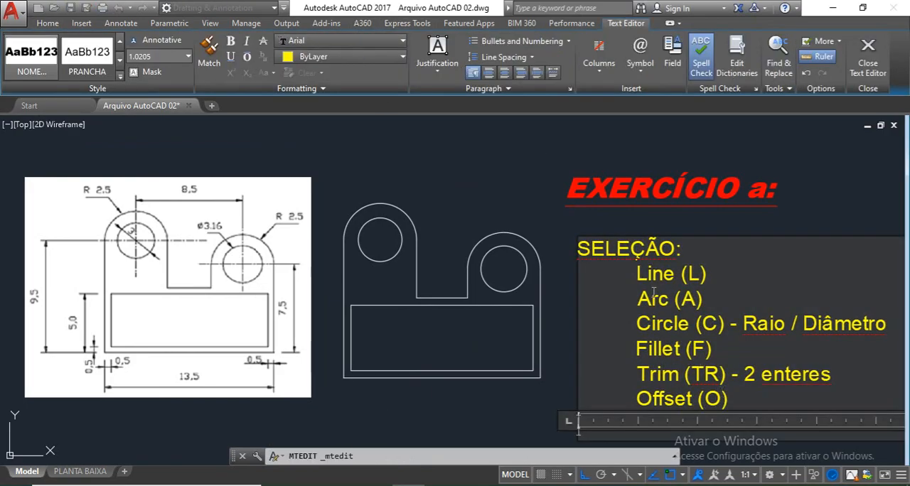
{"action": "key", "text": "Return"}
{"action": "type", "text": "Erase ("}
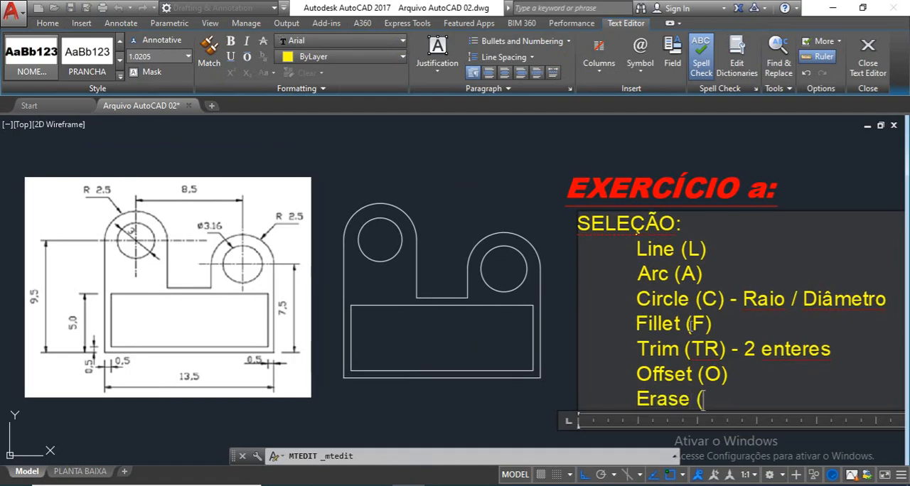
{"action": "type", "text": "E)"}
{"action": "left_click", "coordinate": [525, 157]}
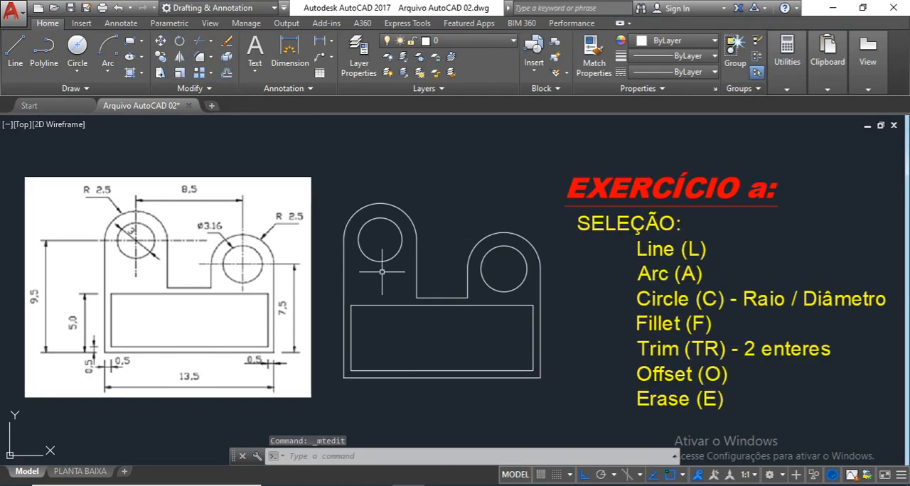
Step: Draw a horizontal line across the right lug, joining the two ends of its outer arc
{"action": "type", "text": "l"}
{"action": "key", "text": "Return"}
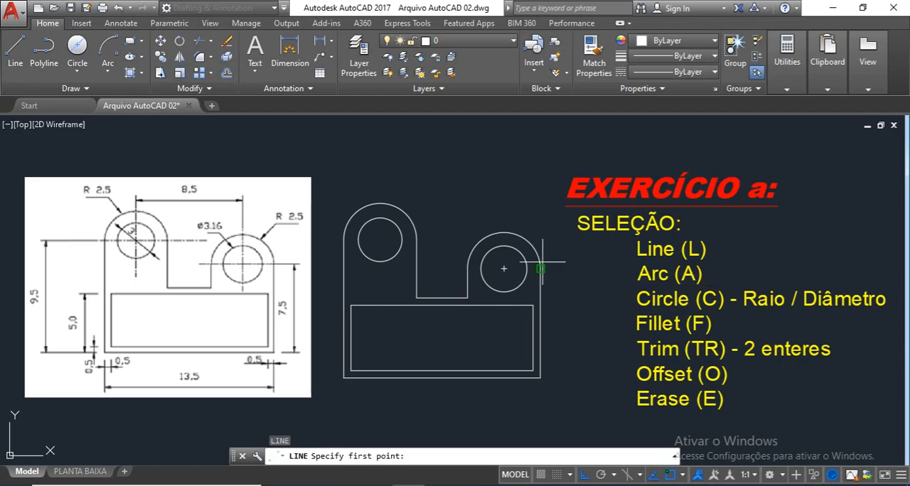
{"action": "left_click", "coordinate": [503, 268]}
{"action": "key", "text": "Escape"}
{"action": "key", "text": "Escape"}
Step: Erase the horizontal line running across the right lug and its hole
{"action": "left_click", "coordinate": [518, 266]}
{"action": "left_click", "coordinate": [504, 278]}
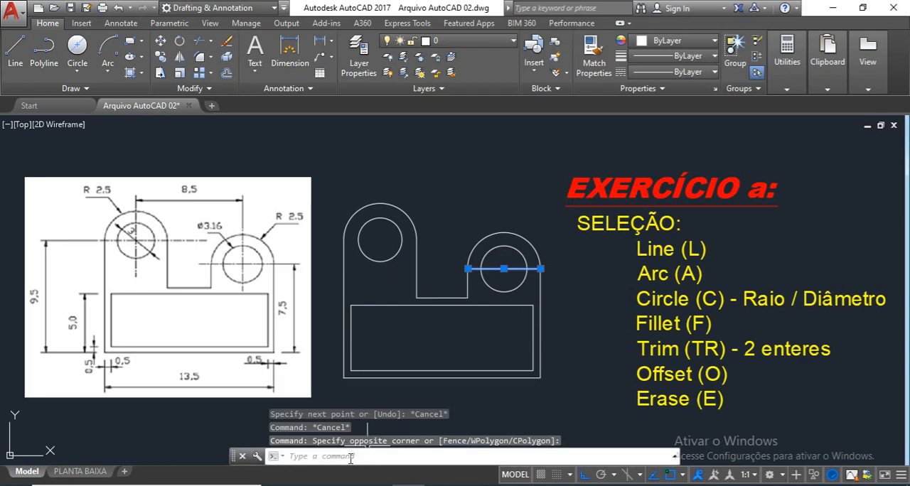
{"action": "key", "text": "Delete"}
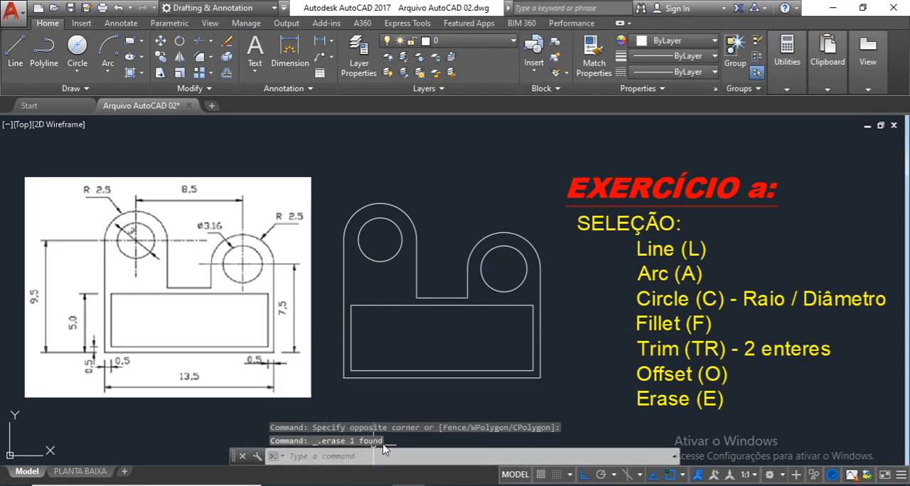
{"action": "key", "text": "Escape"}
{"action": "key", "text": "Escape"}
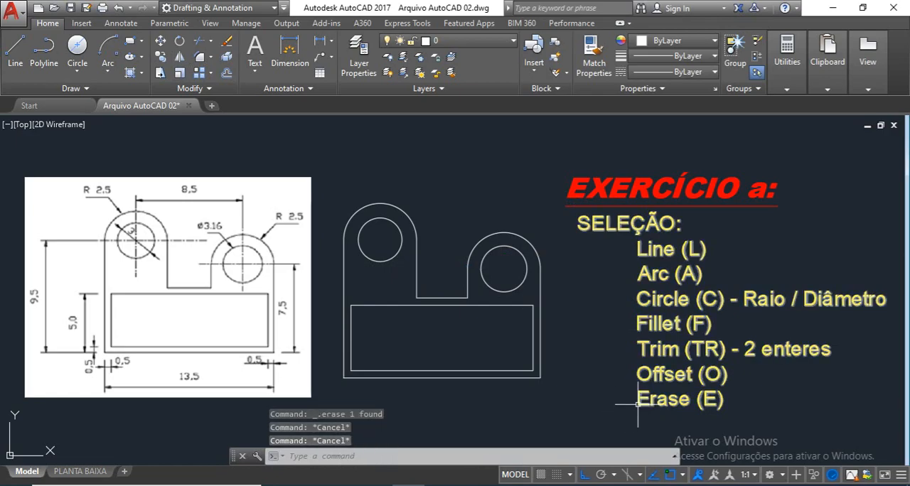